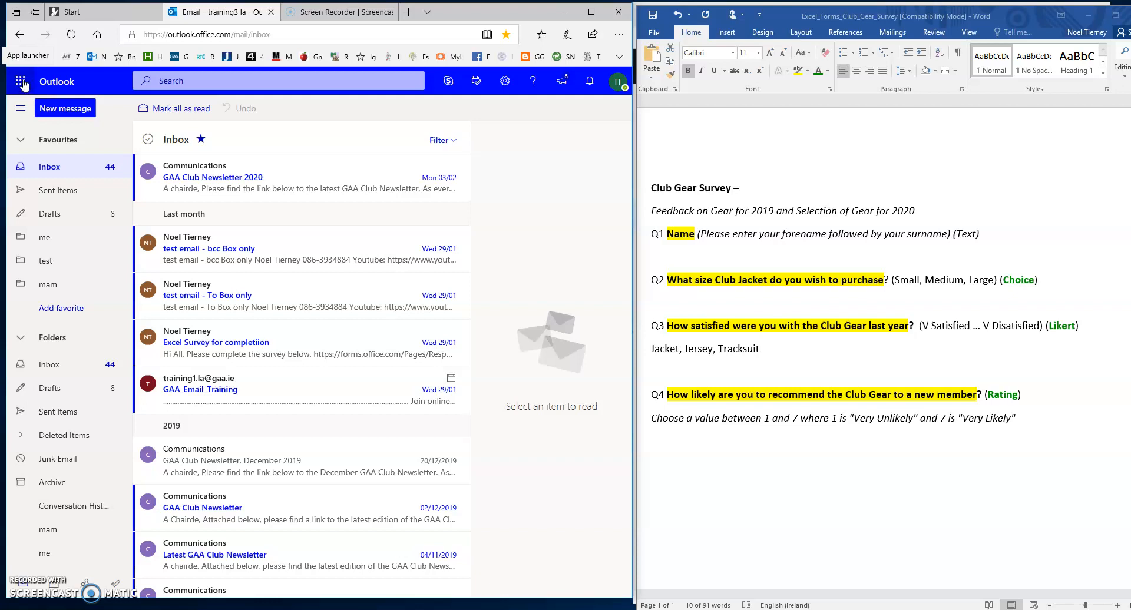
Switch from Outlook to Microsoft Forms and create a new blank form
click(22, 82)
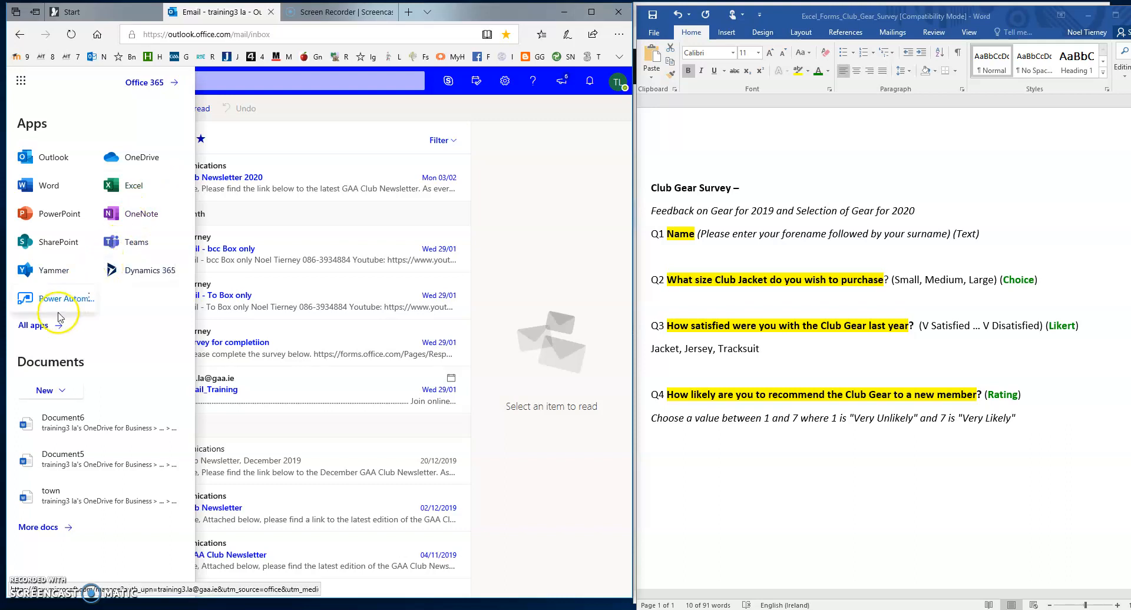
click(33, 326)
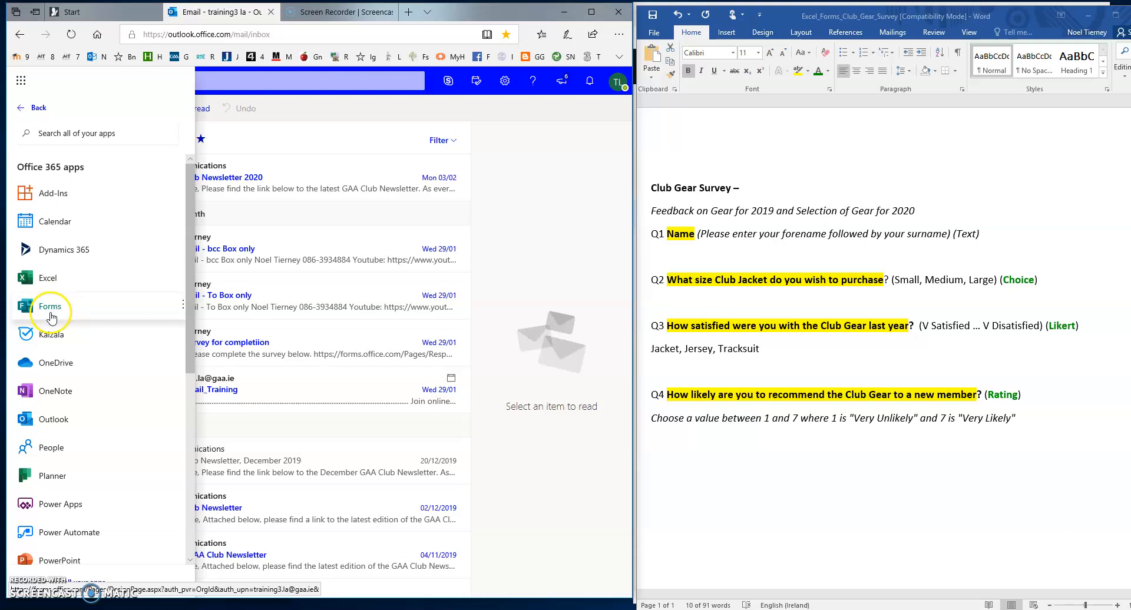
click(51, 315)
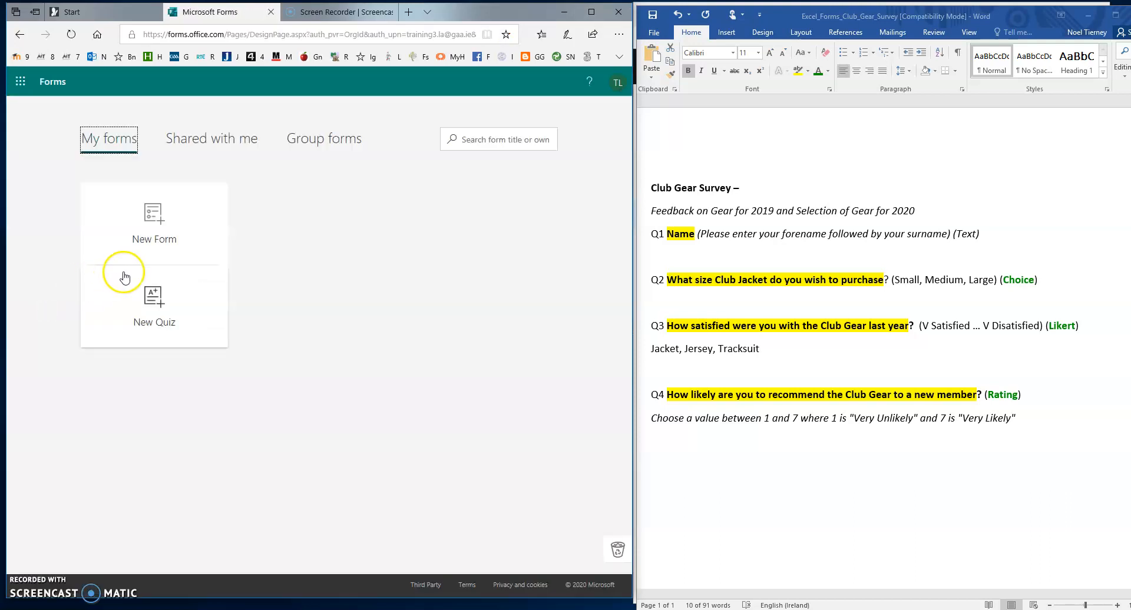
click(158, 234)
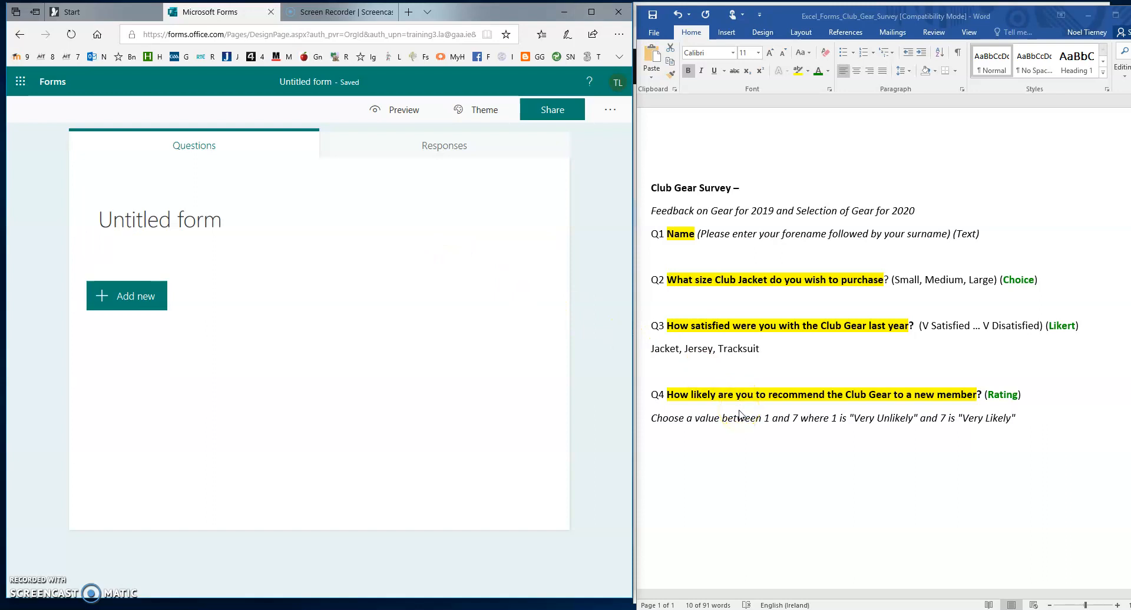
Copy "Club Gear Survey" from the Word document and use it as the form's title
click(678, 249)
click(717, 312)
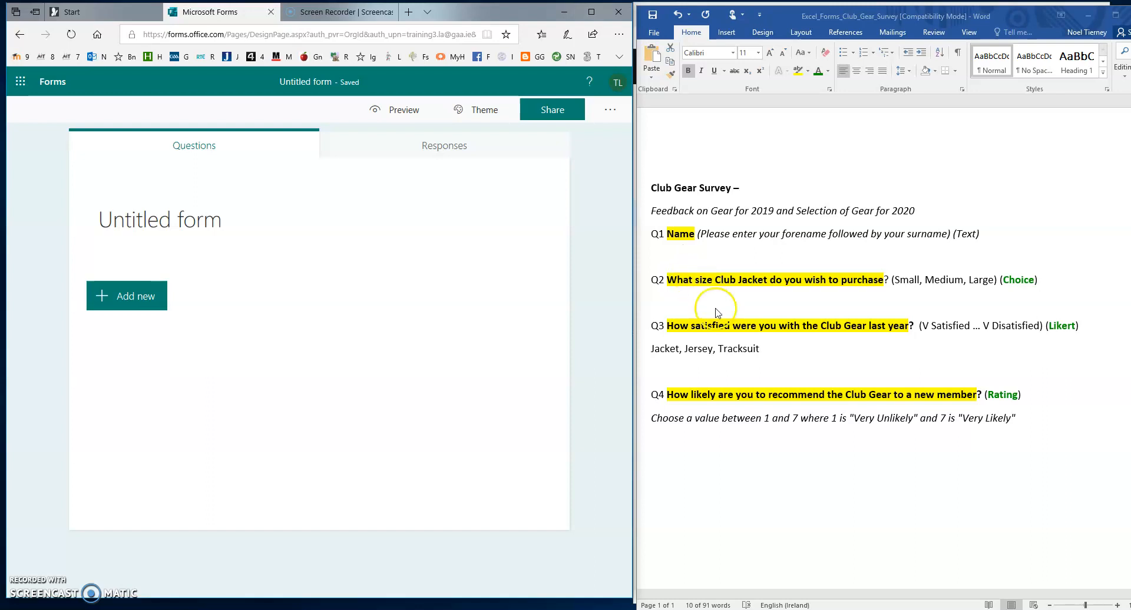
click(653, 185)
drag(653, 185, 722, 187)
key(ctrl+c)
click(548, 176)
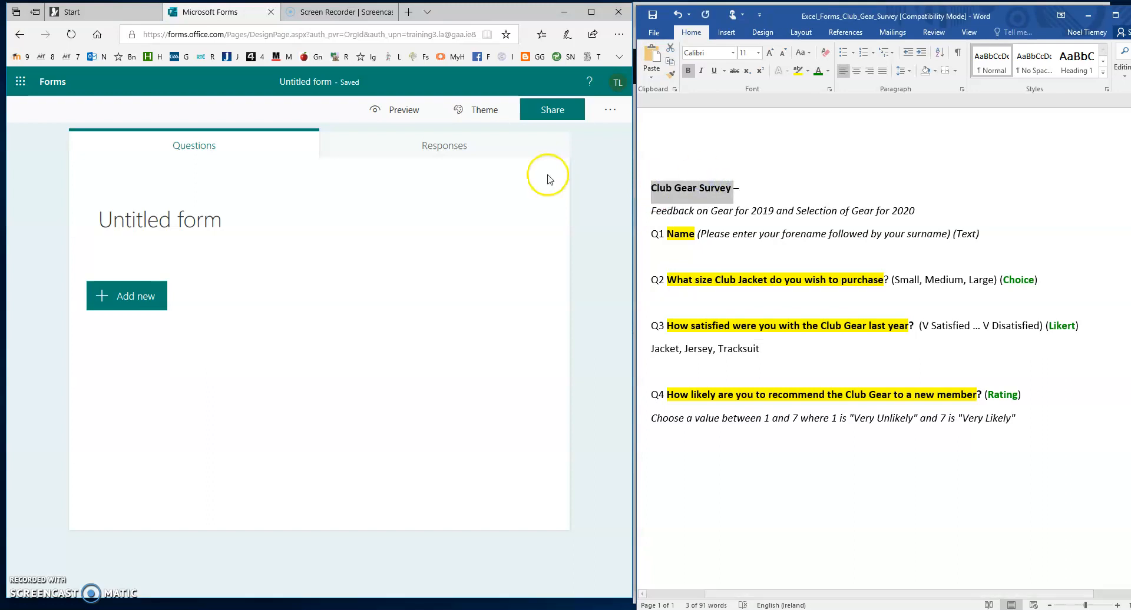
click(280, 230)
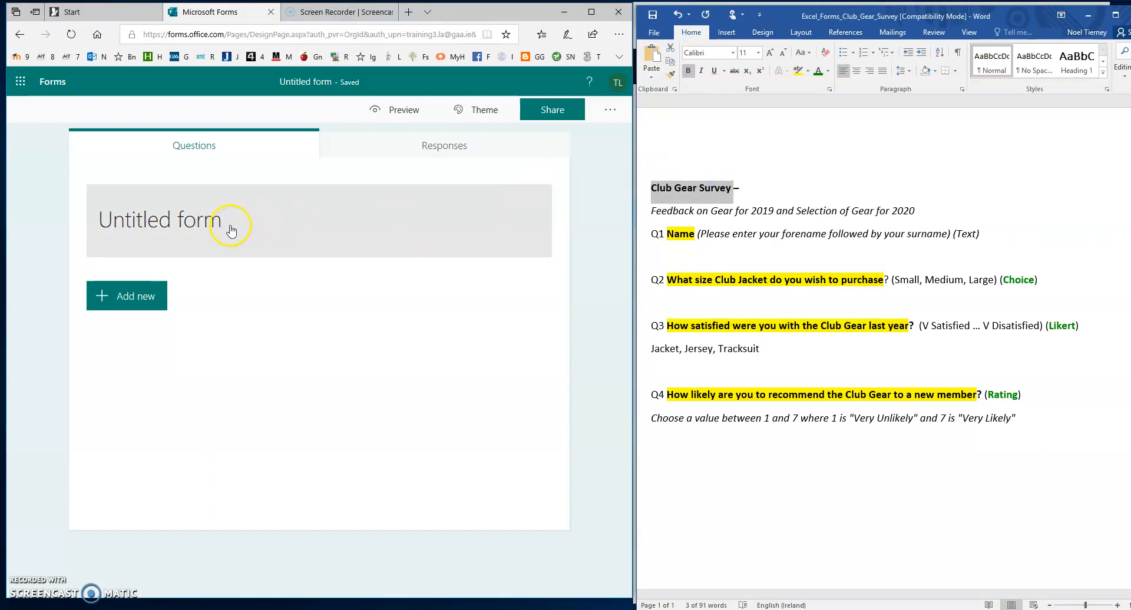
click(150, 224)
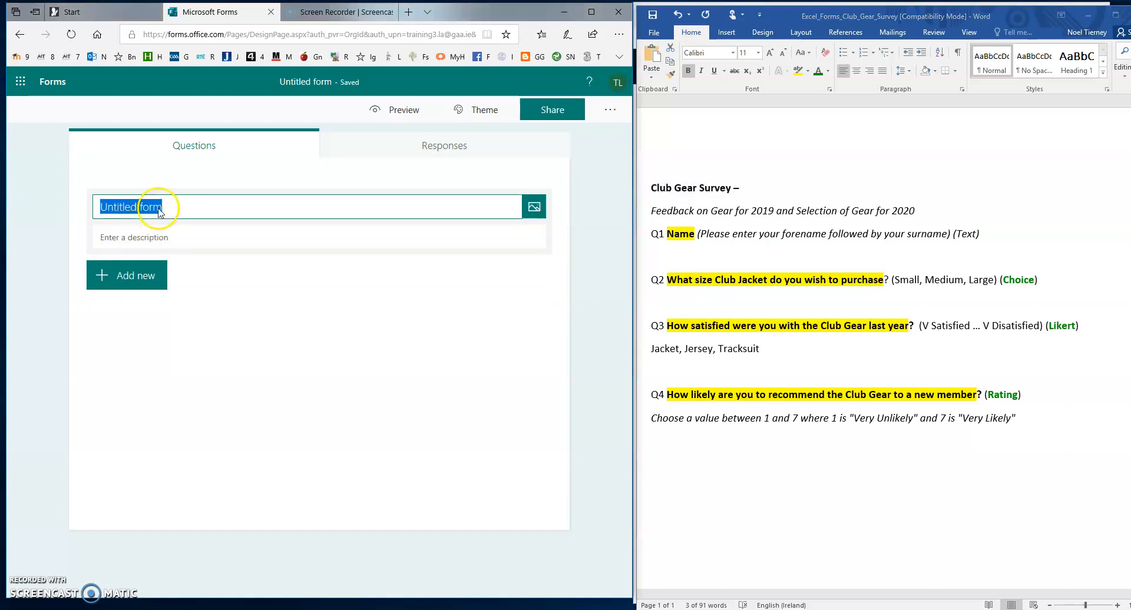
key(ctrl+v)
Copy "Feedback on Gear for 2019 and Selection of Gear for 2020" from the Word document into the form's description
click(225, 244)
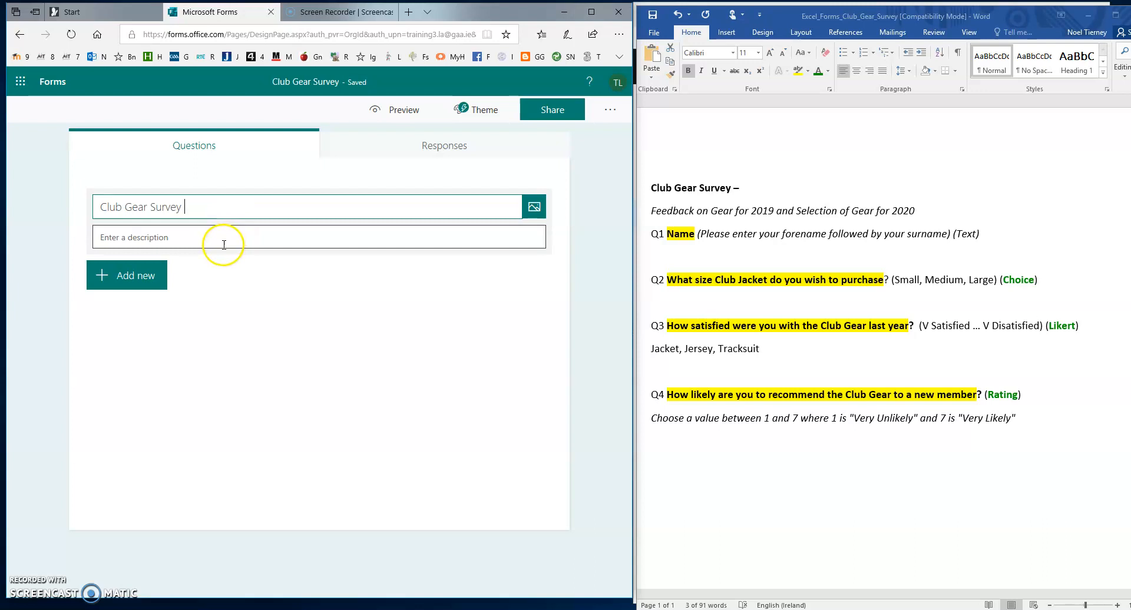
click(651, 211)
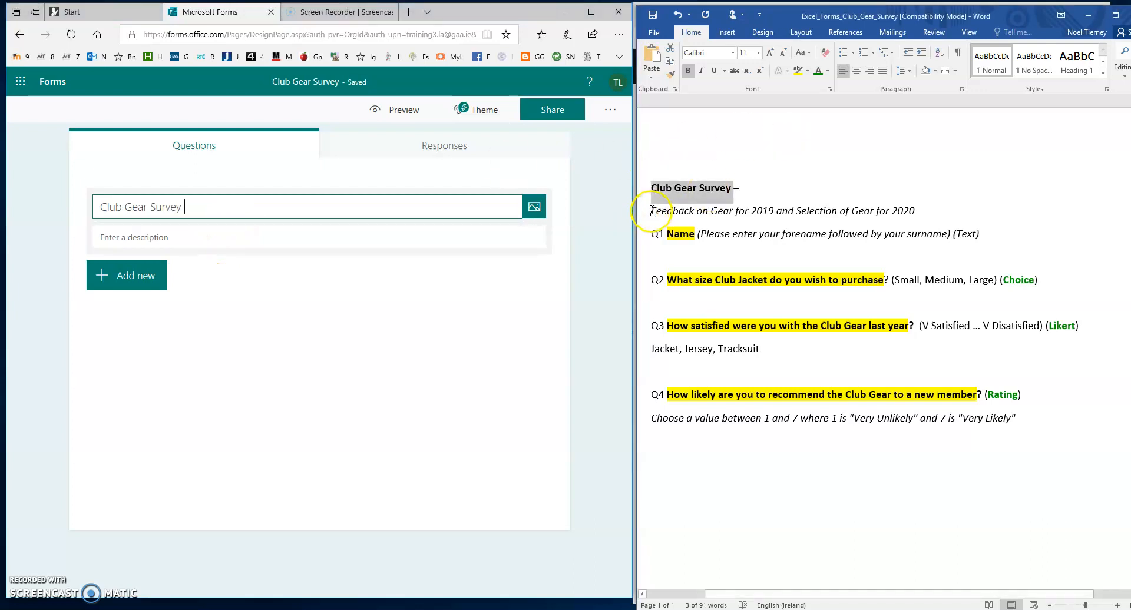
drag(651, 211, 920, 210)
key(ctrl+c)
click(420, 237)
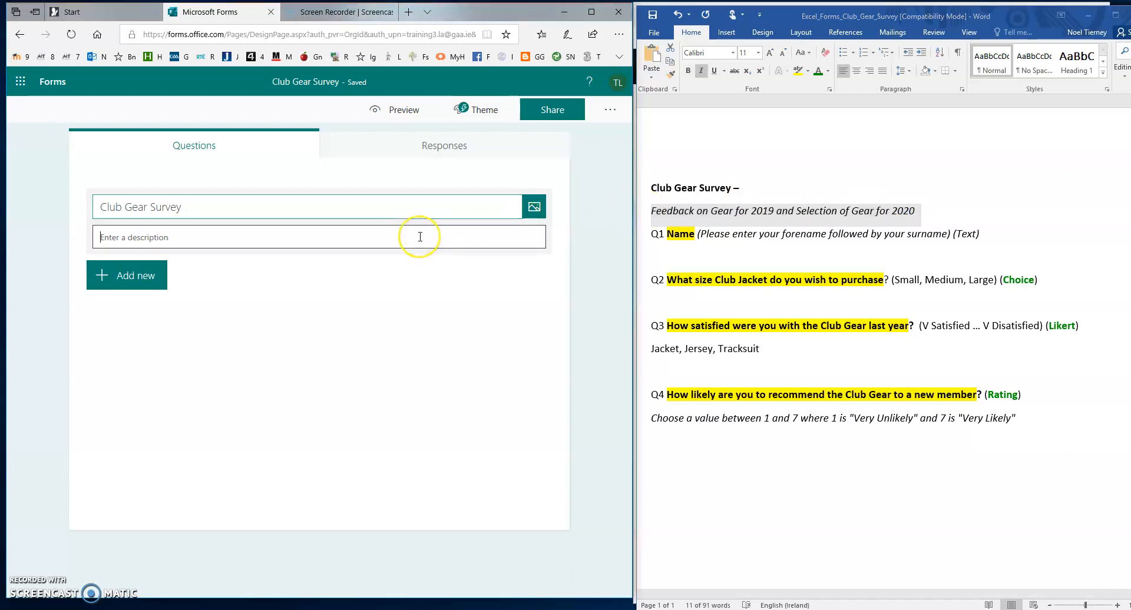
key(ctrl+v)
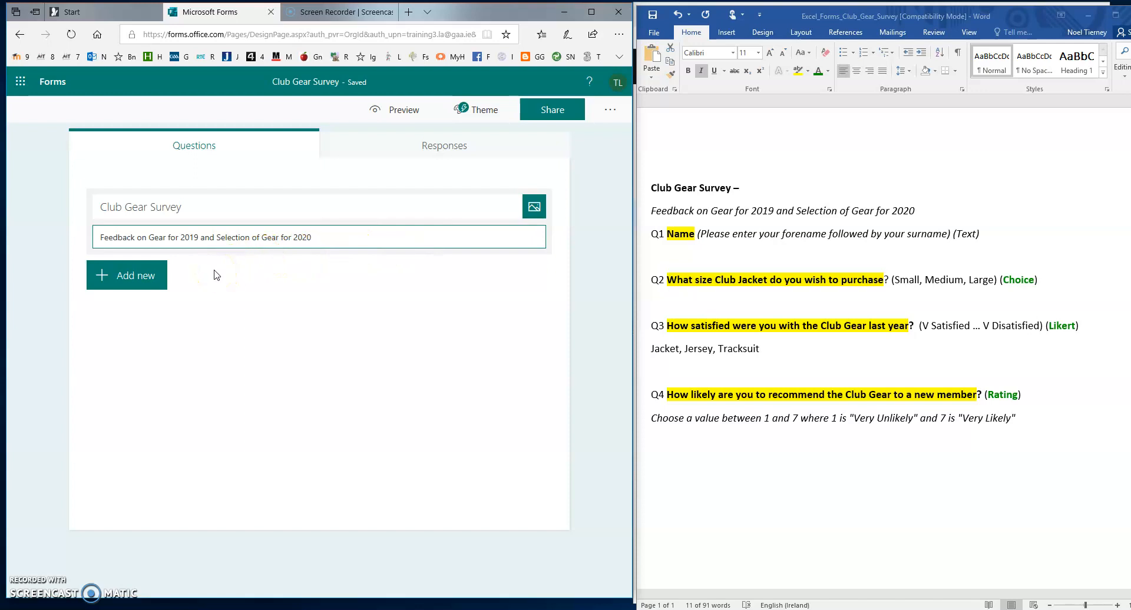
Add a text question titled "Name" and make it required
click(129, 281)
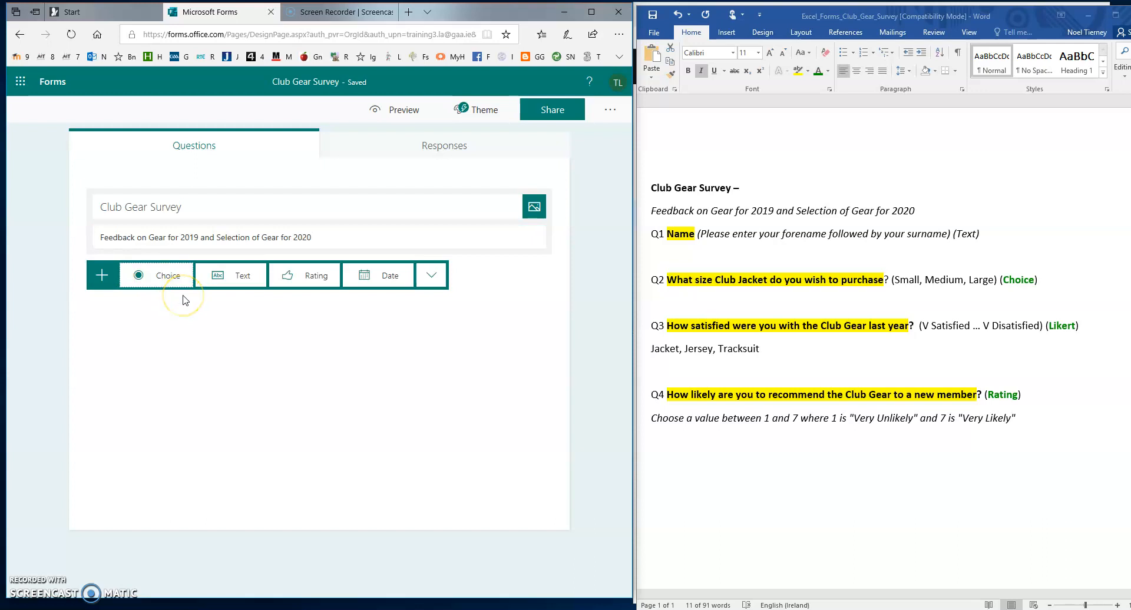
click(245, 279)
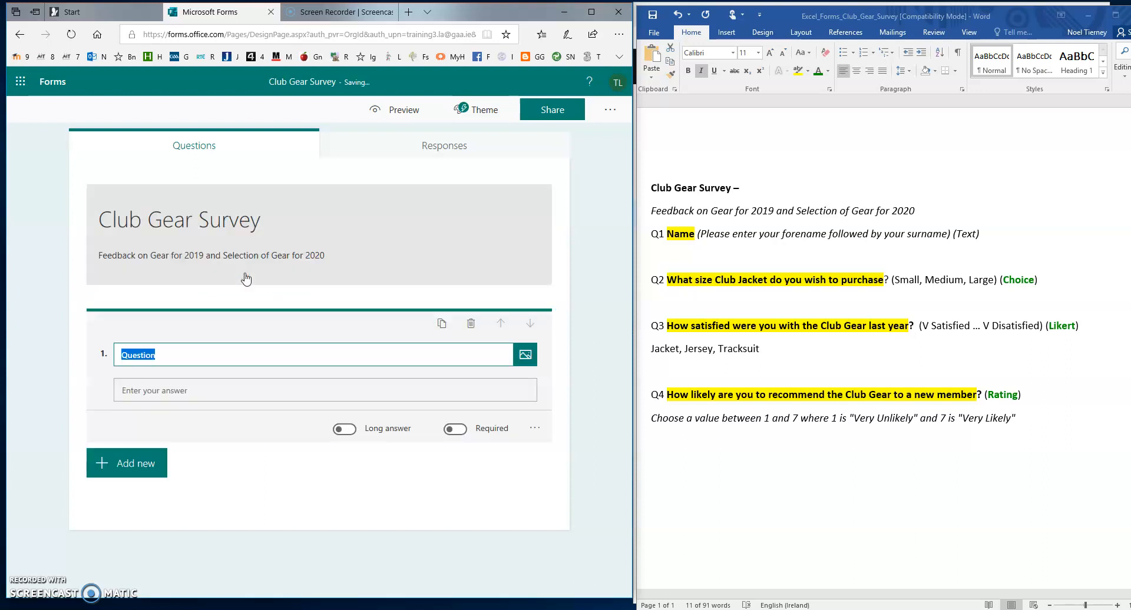
text(Name)
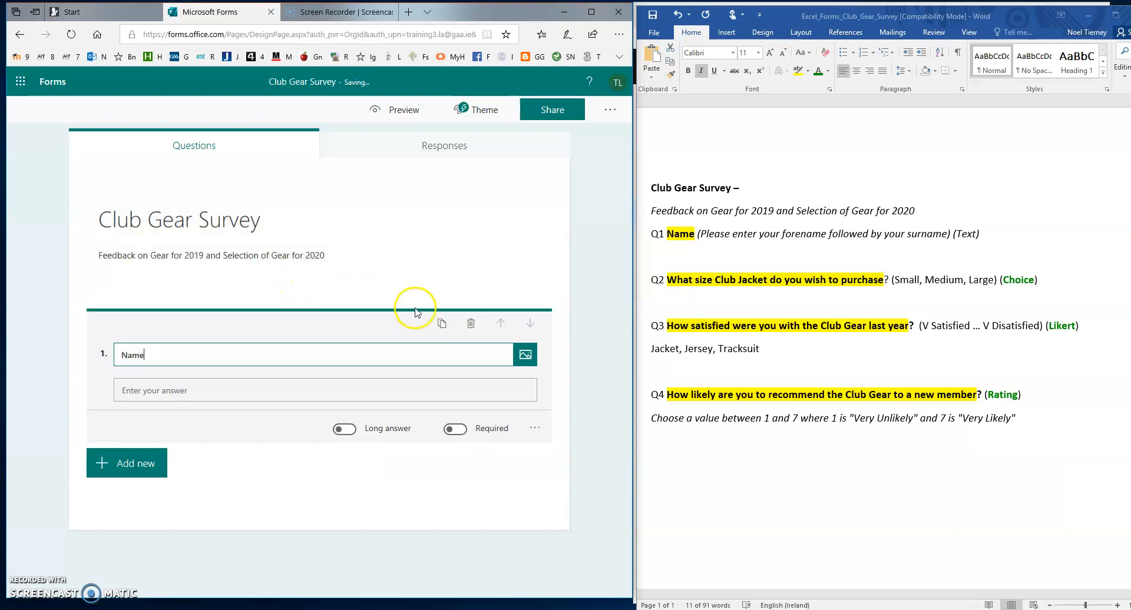
click(457, 430)
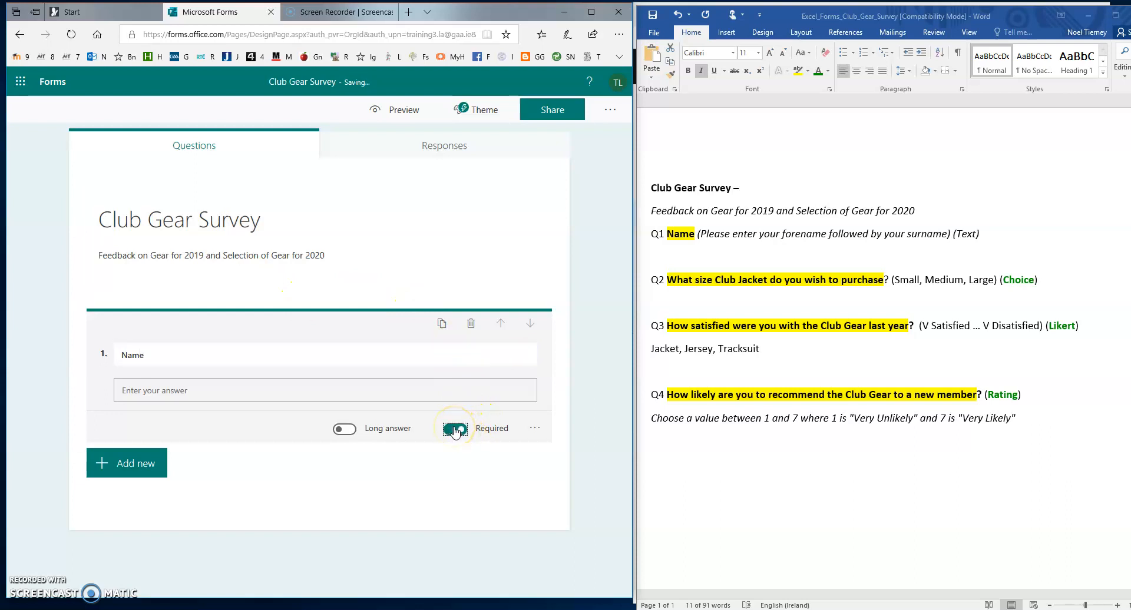
Add a subtitle to the Name question with "Please enter your forename followed by your surname" copied from the Word document
click(534, 429)
click(549, 445)
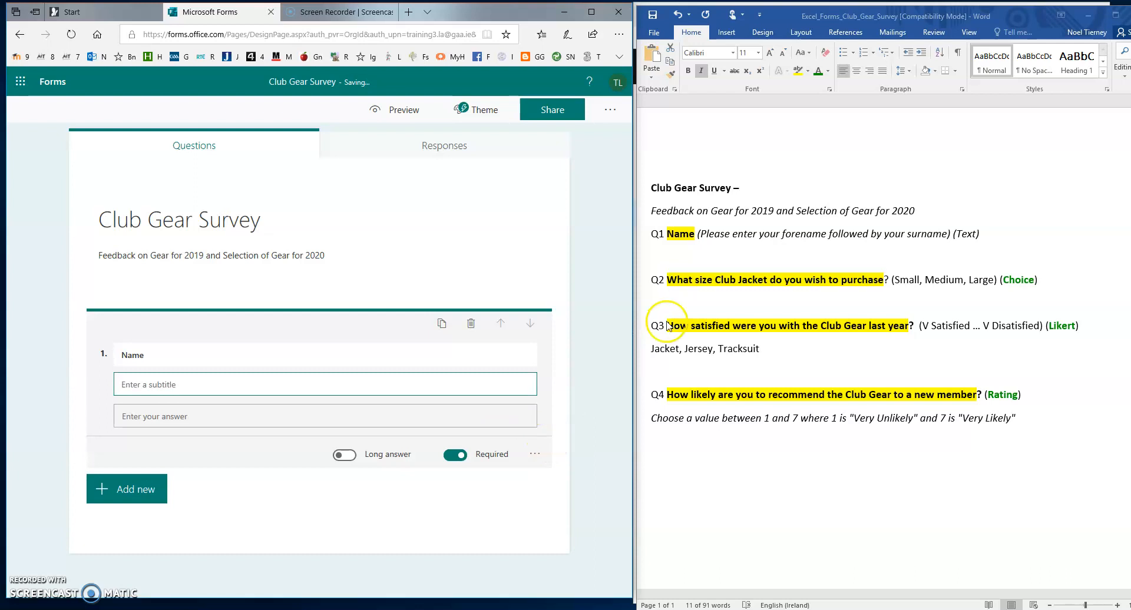
click(707, 233)
mouse_move(706, 233)
mouse_down()
mouse_move(848, 223)
mouse_move(946, 233)
mouse_up()
key(ctrl+c)
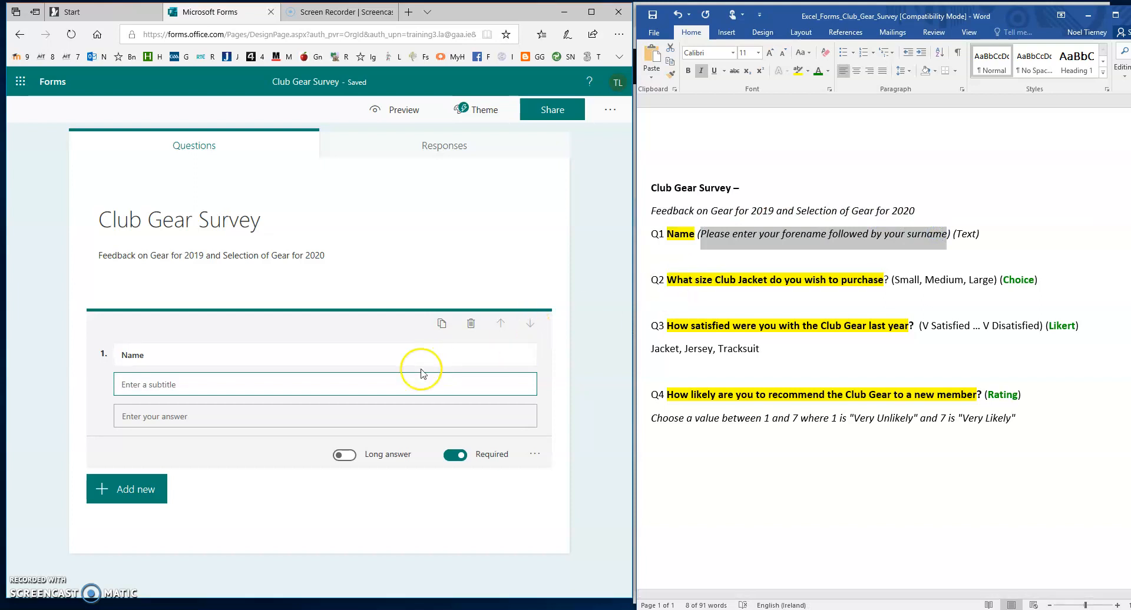
click(369, 380)
key(ctrl+v)
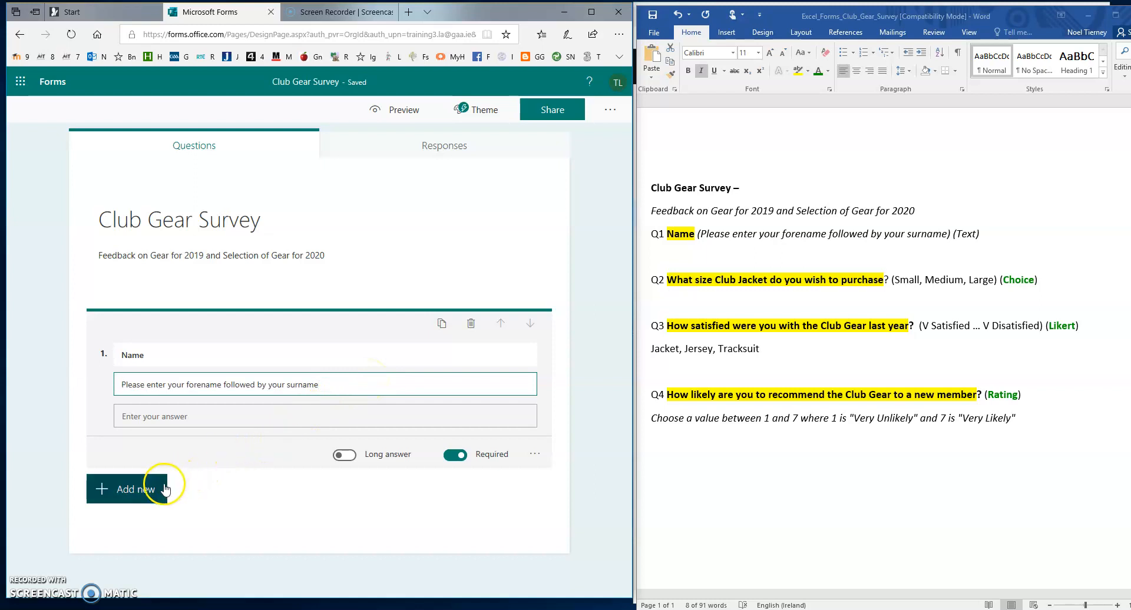
Add a choice question with the text "What size Club Jacket do you wish to purchase?" copied from the Word document
click(121, 493)
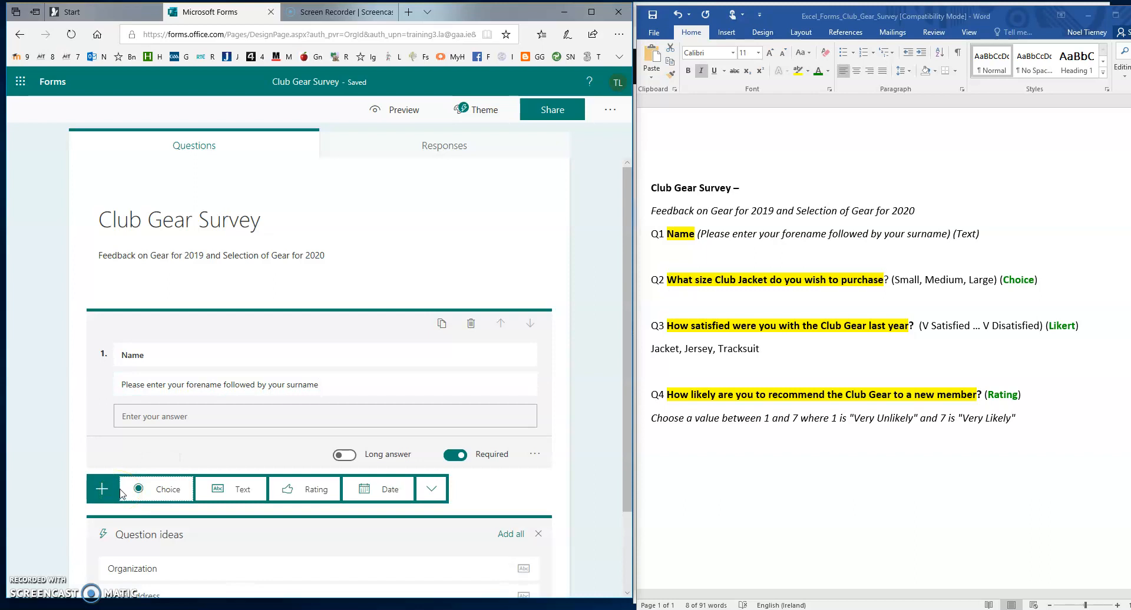
click(692, 287)
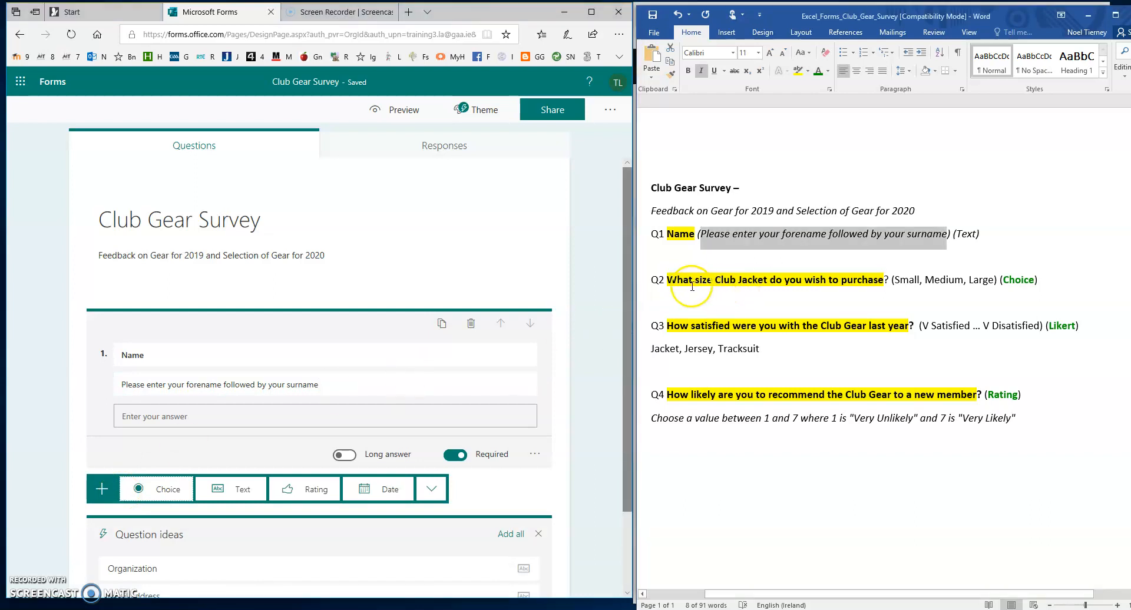
drag(667, 280, 890, 283)
key(ctrl+c)
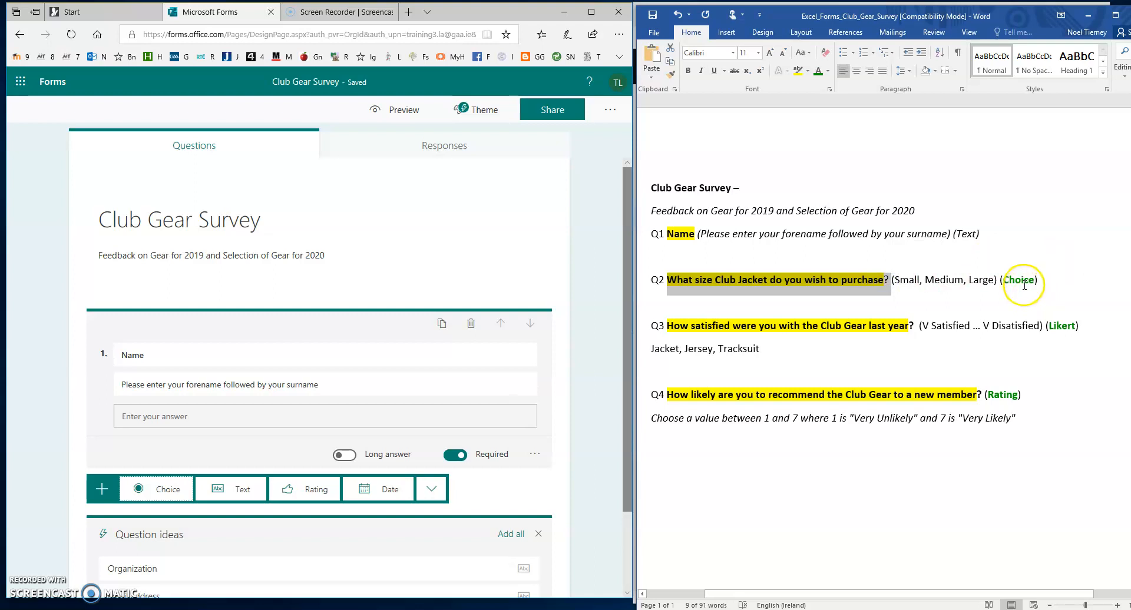
click(168, 491)
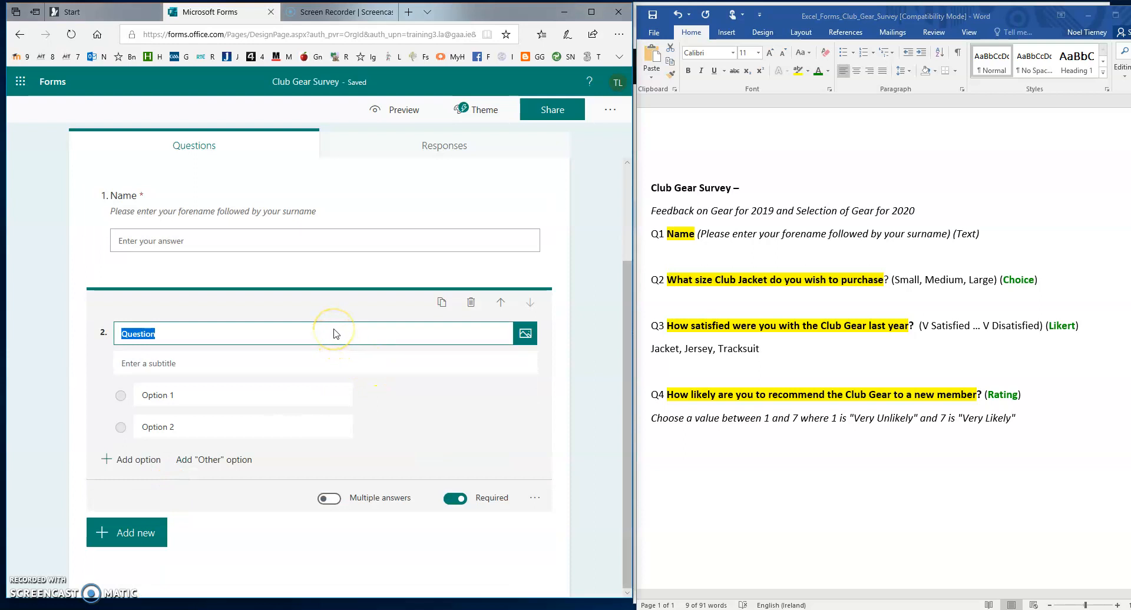
key(ctrl+v)
Set the jacket size question's answer options to Small, Medium and Large, and close the question editor
click(308, 369)
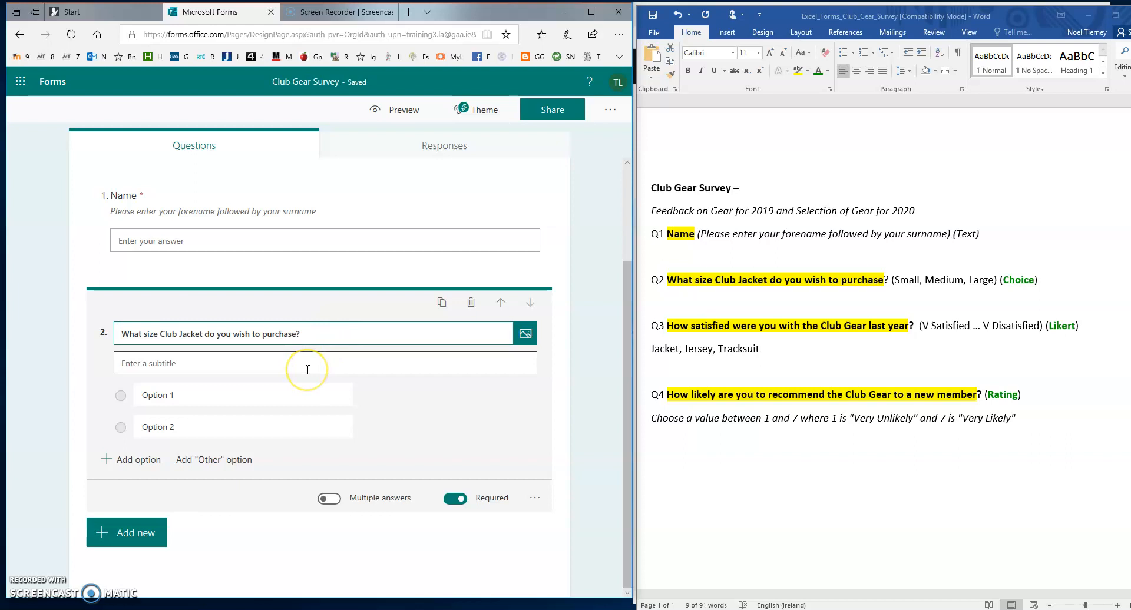
click(264, 397)
drag(265, 399, 103, 399)
text(Small)
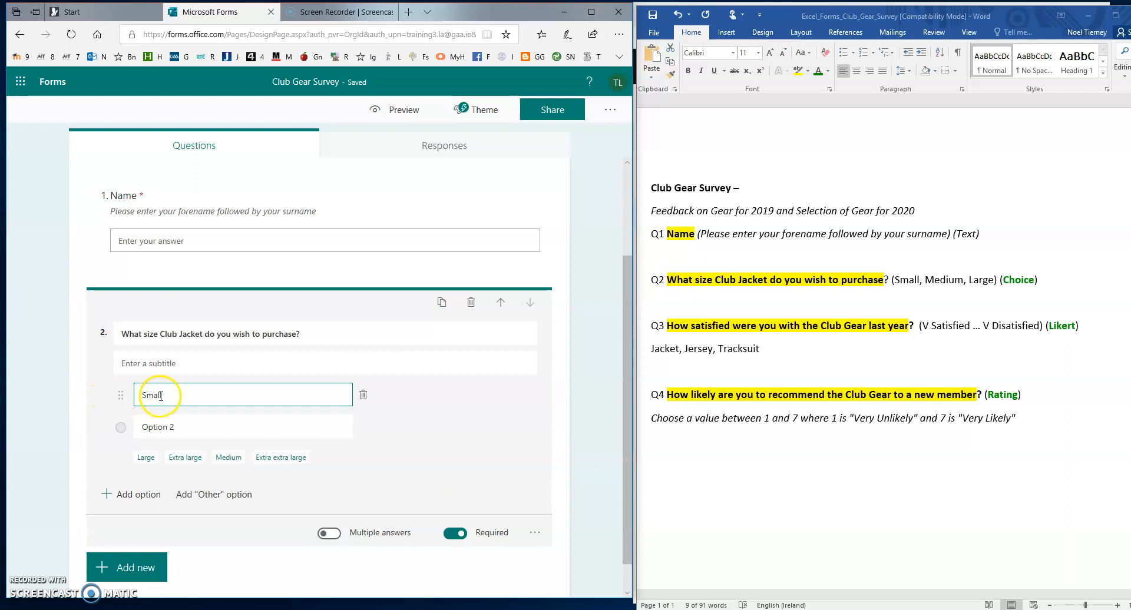
click(175, 425)
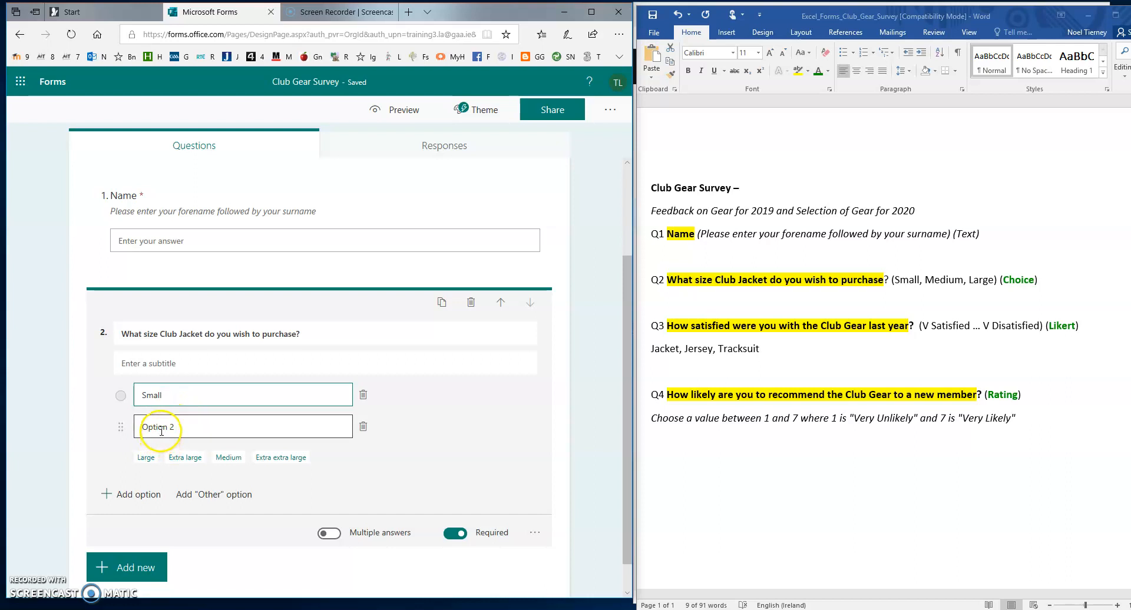
click(162, 428)
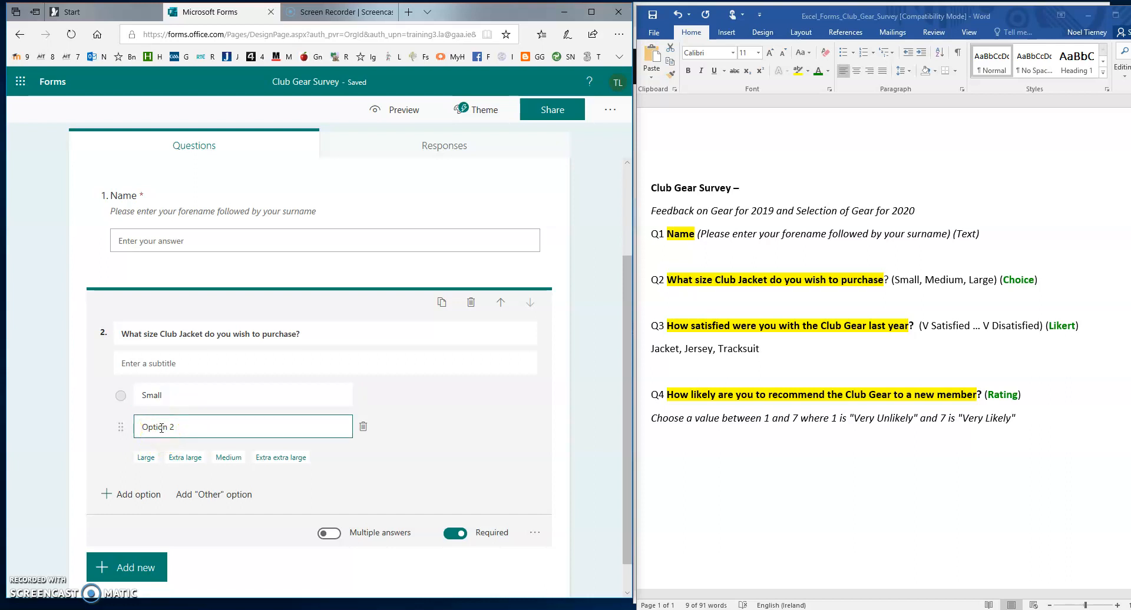
click(229, 457)
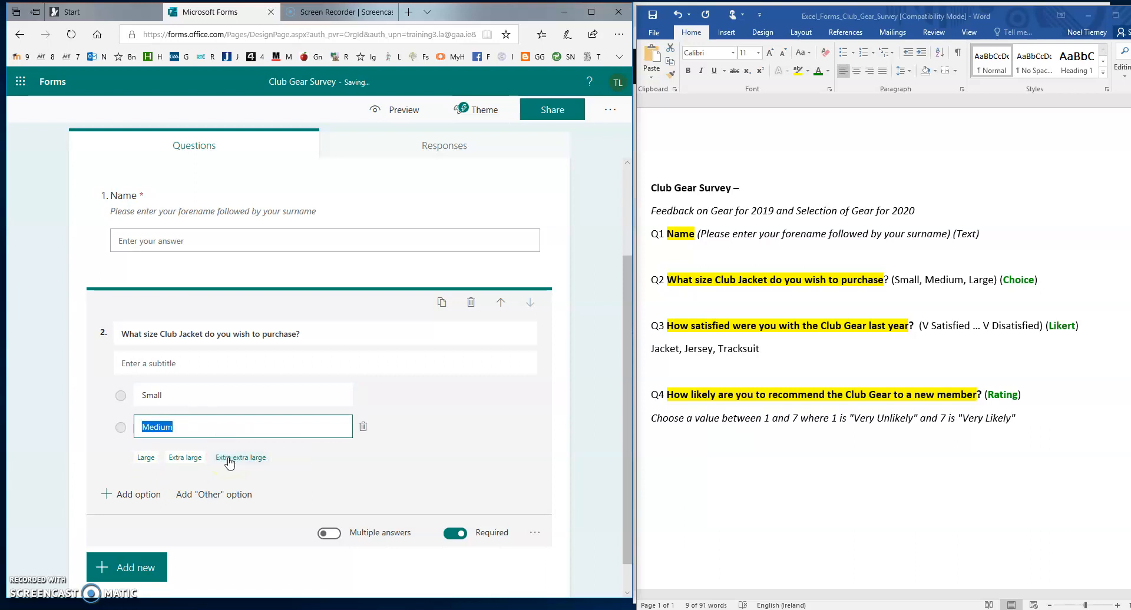
click(117, 493)
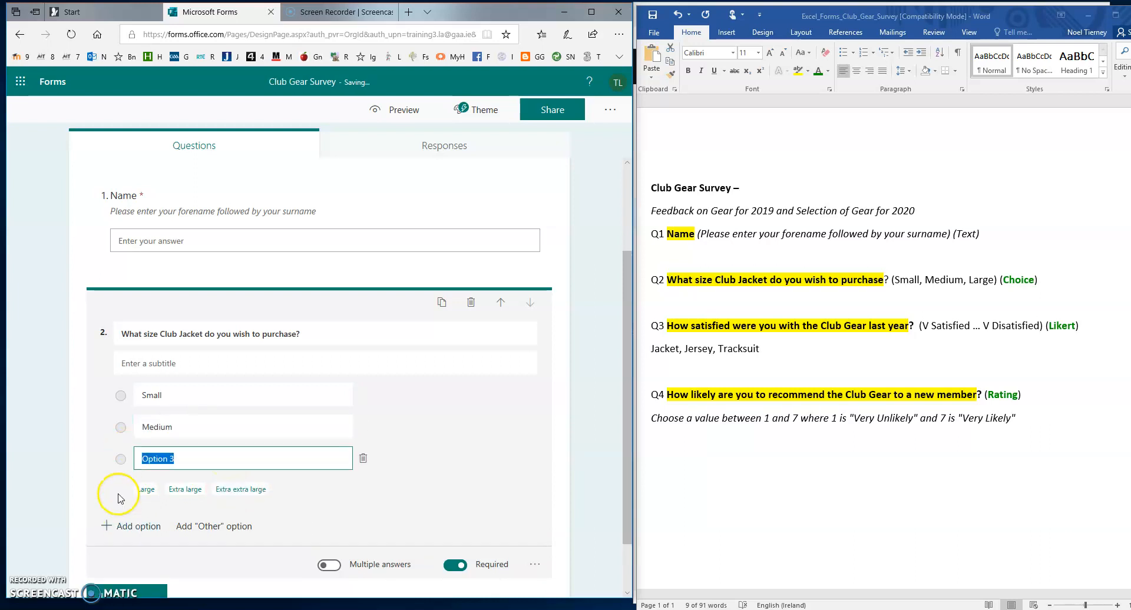
click(145, 489)
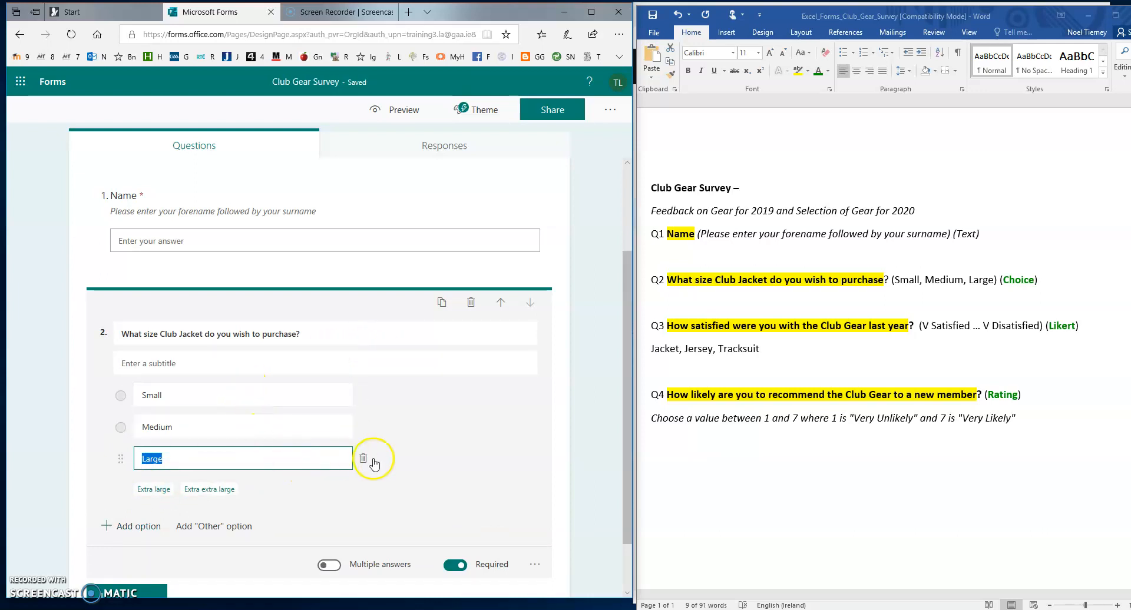
click(629, 411)
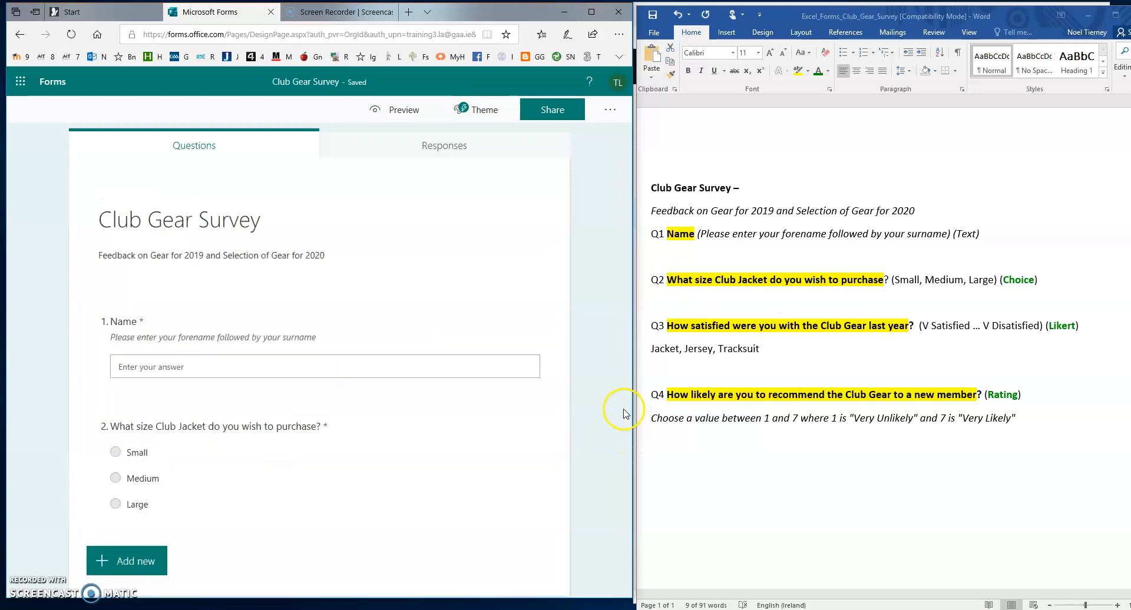
click(442, 448)
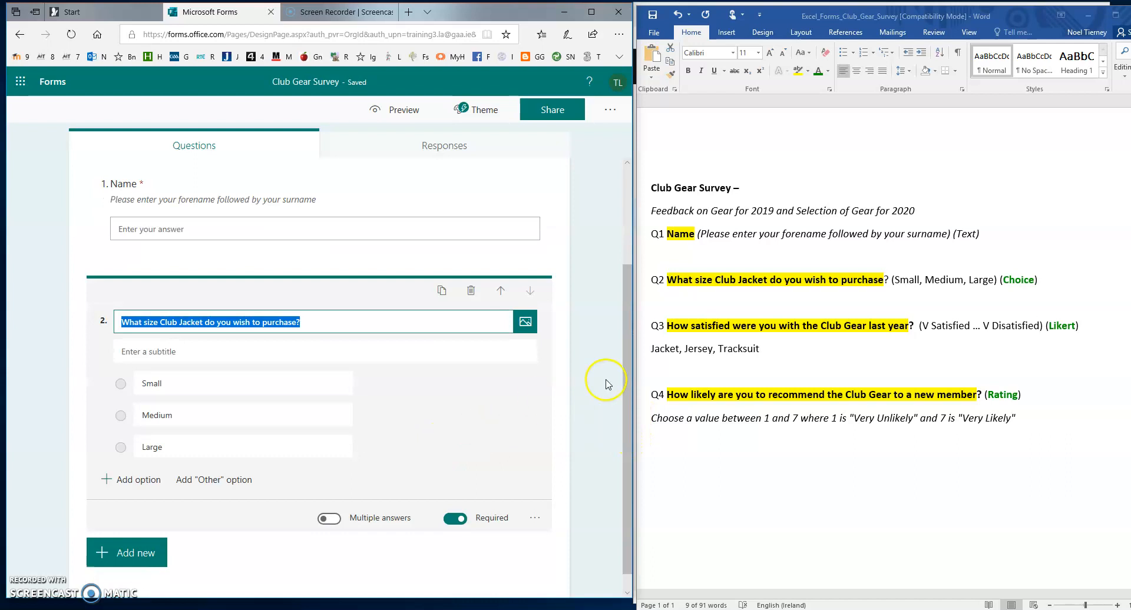
click(625, 356)
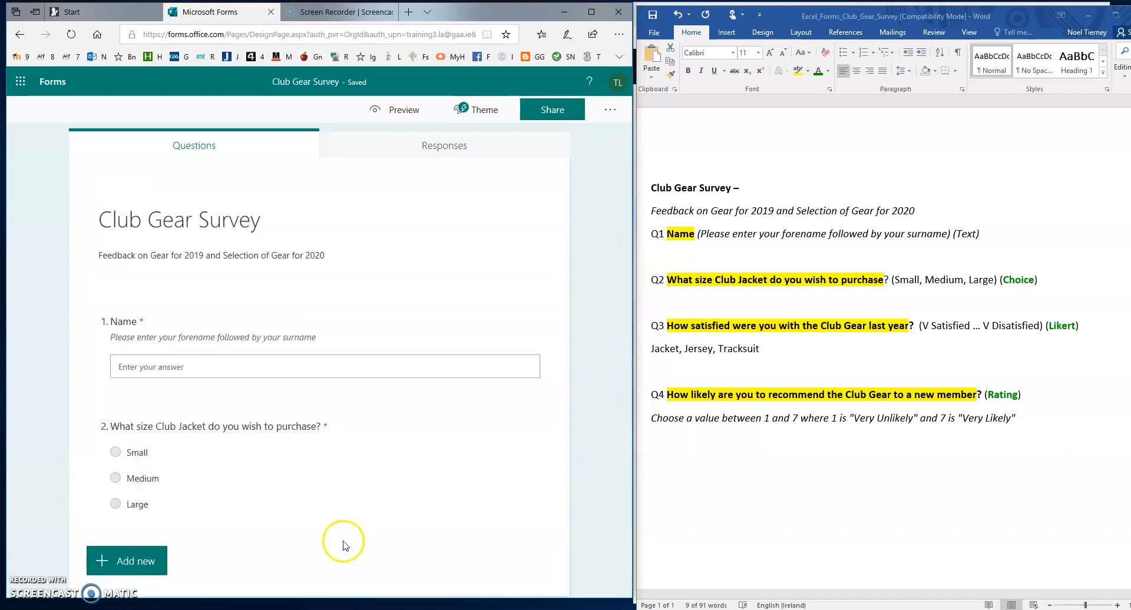
Add a Likert question reading "How satisfied were you with the Club Gear last year?" copied from the Word document, using all suggested satisfaction options
click(110, 560)
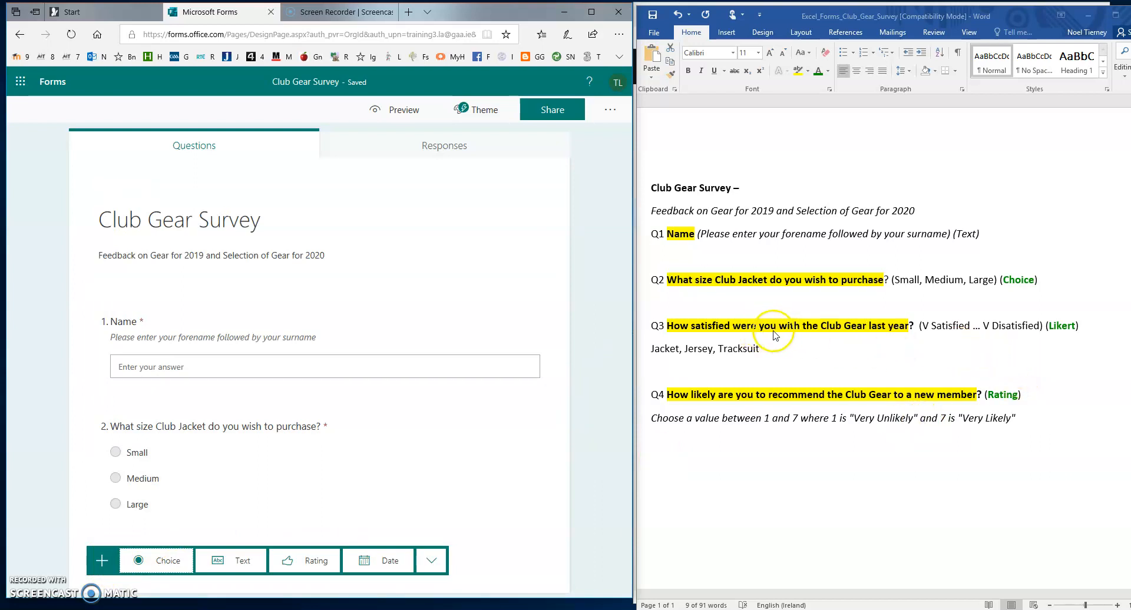
click(675, 326)
drag(669, 327, 907, 327)
key(ctrl+c)
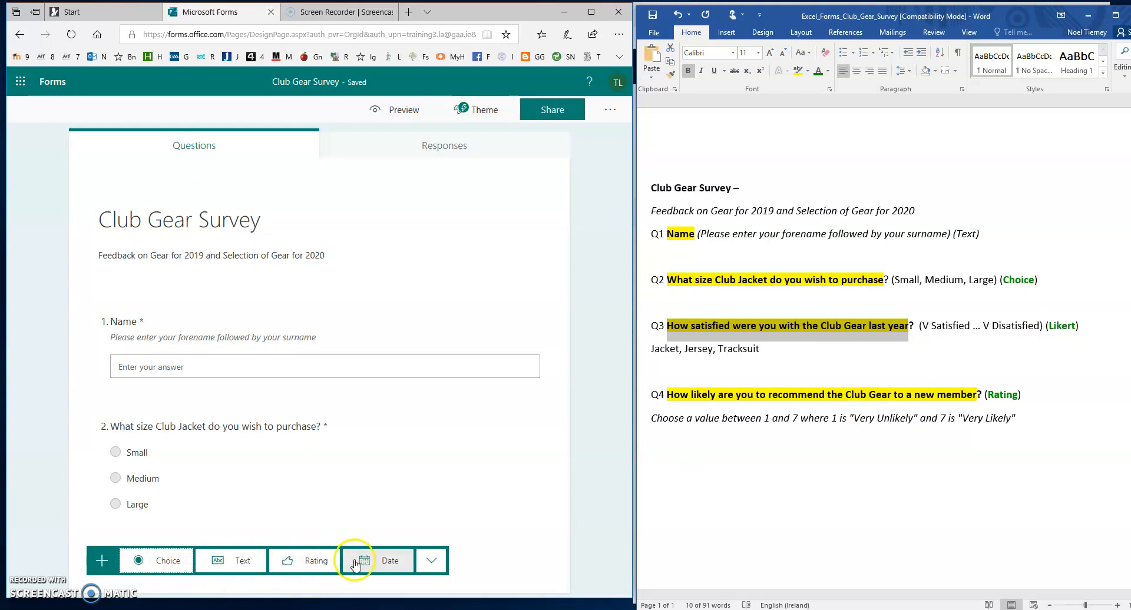
click(436, 563)
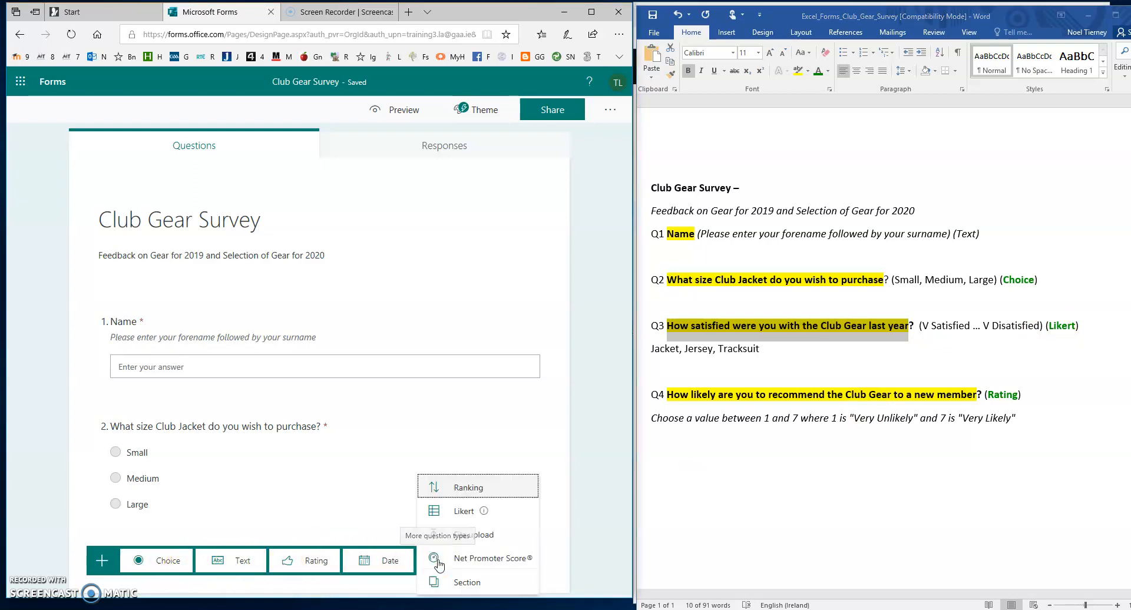
click(464, 512)
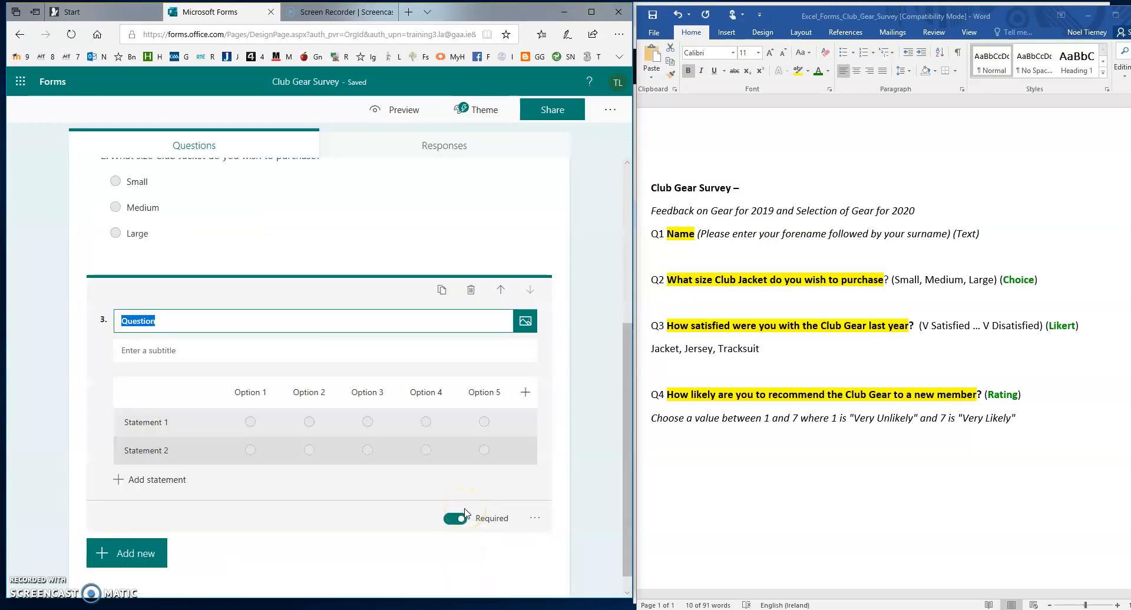
key(ctrl+v)
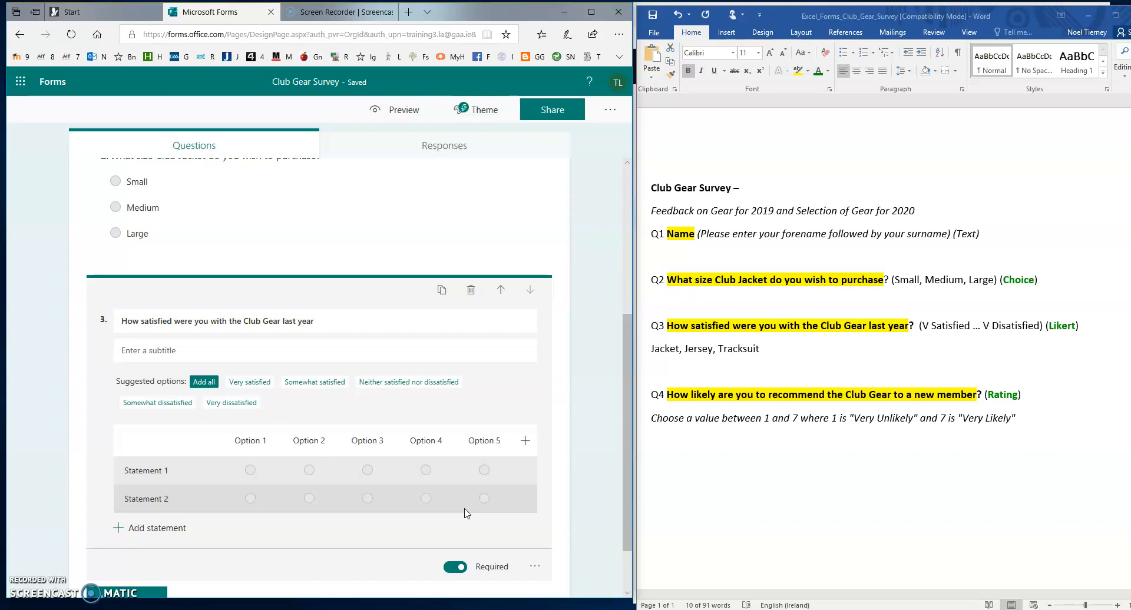
click(357, 319)
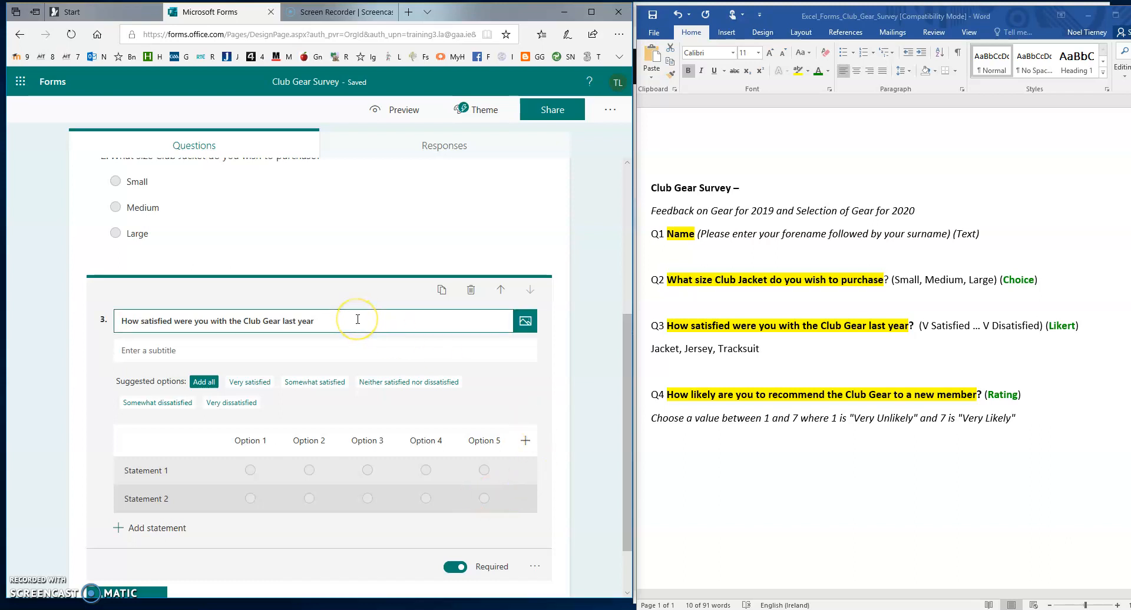
text(?)
click(205, 383)
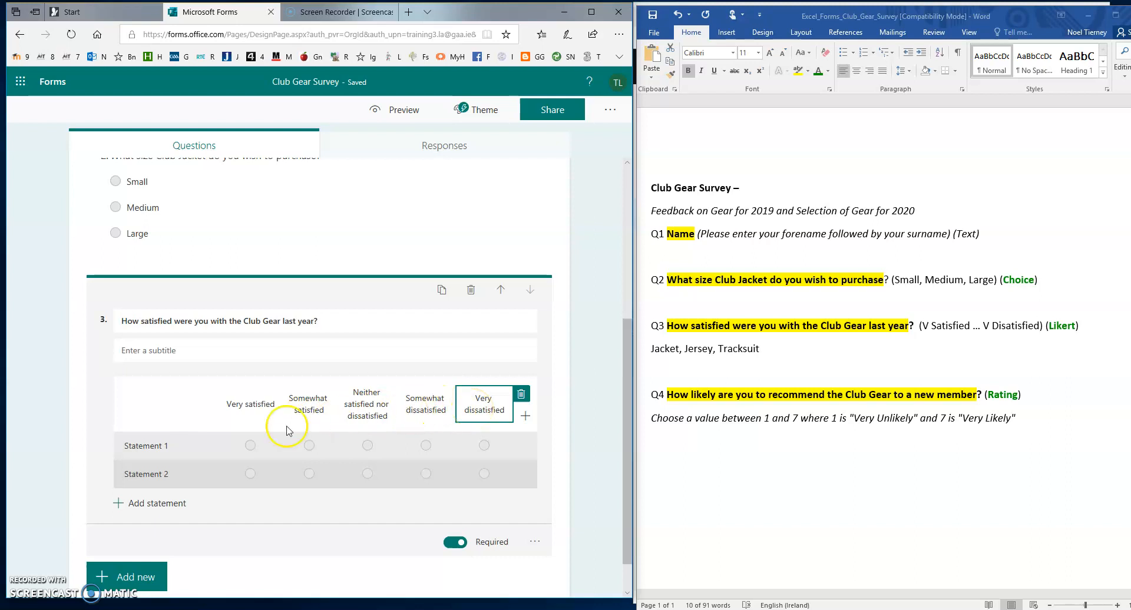
Set the Likert question's statements to Jacket, Jersey and Tracksuit, and close the question editor
click(154, 447)
drag(175, 446, 118, 445)
text(Jacket)
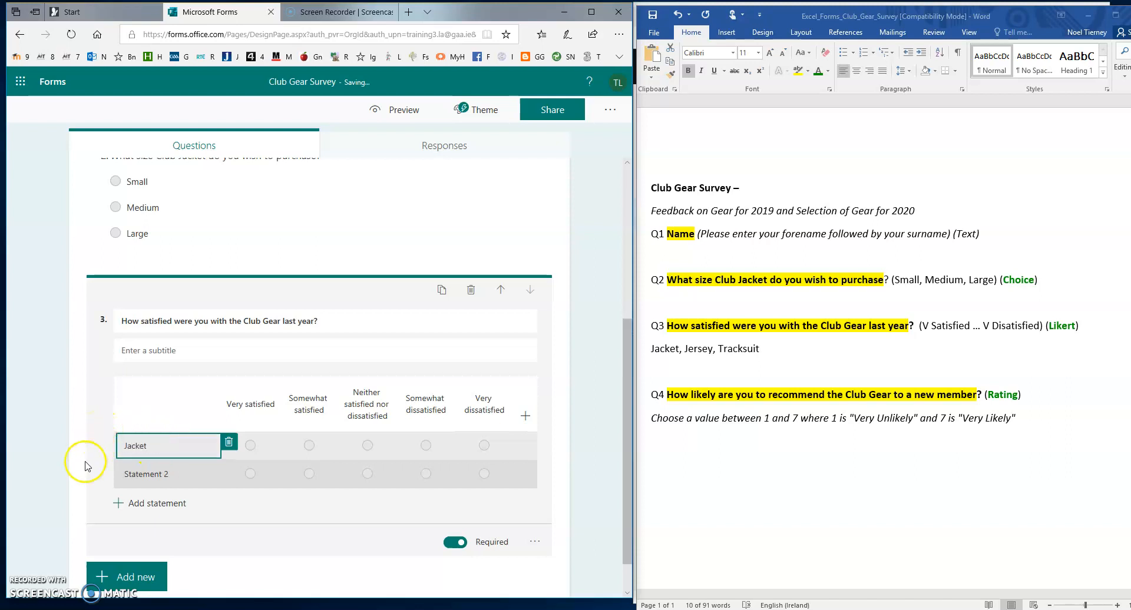
click(148, 470)
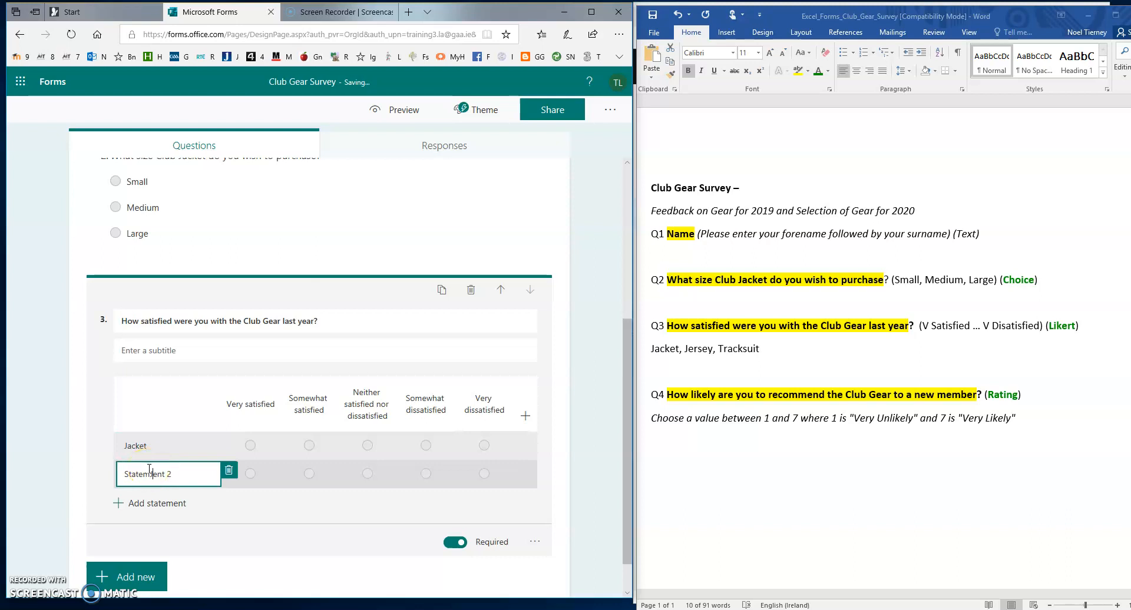
double_click(149, 471)
text(Jersey)
click(133, 505)
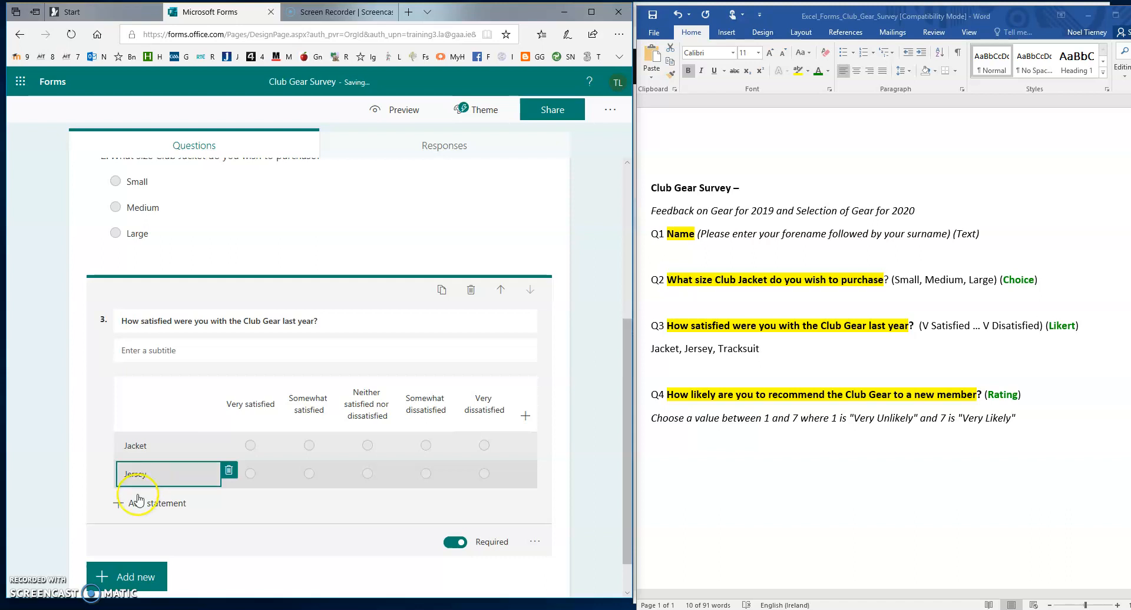
click(135, 504)
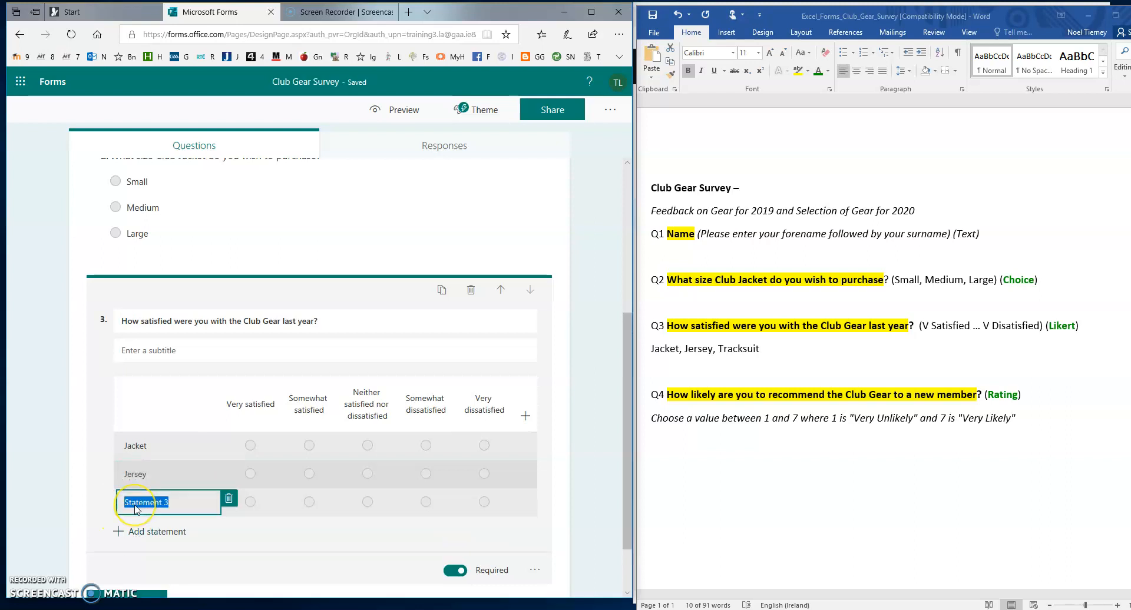
text(Tracksuit)
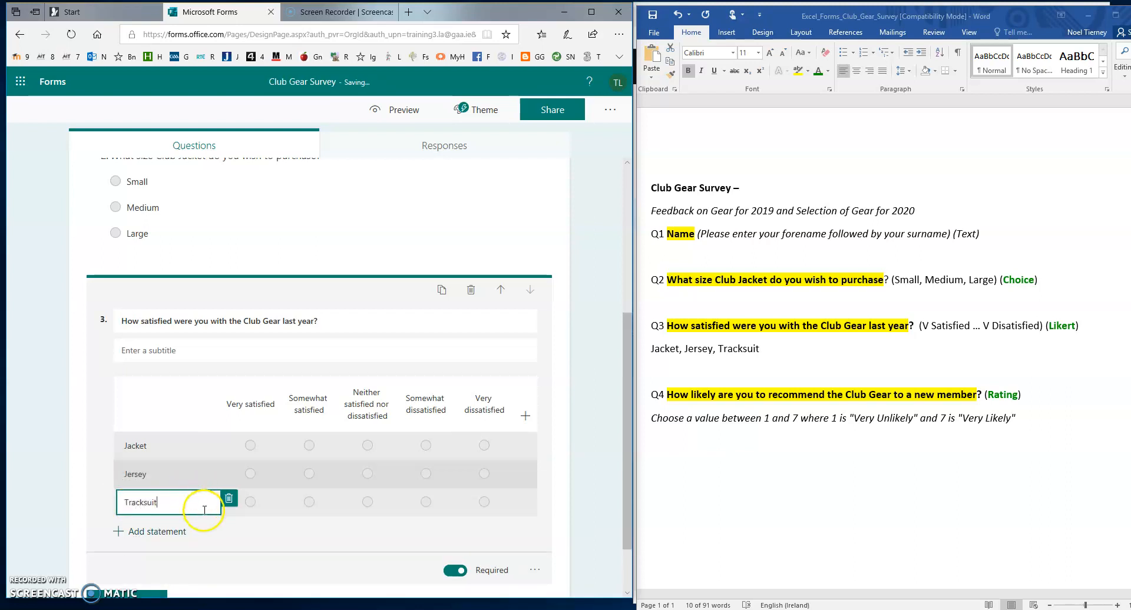
click(233, 569)
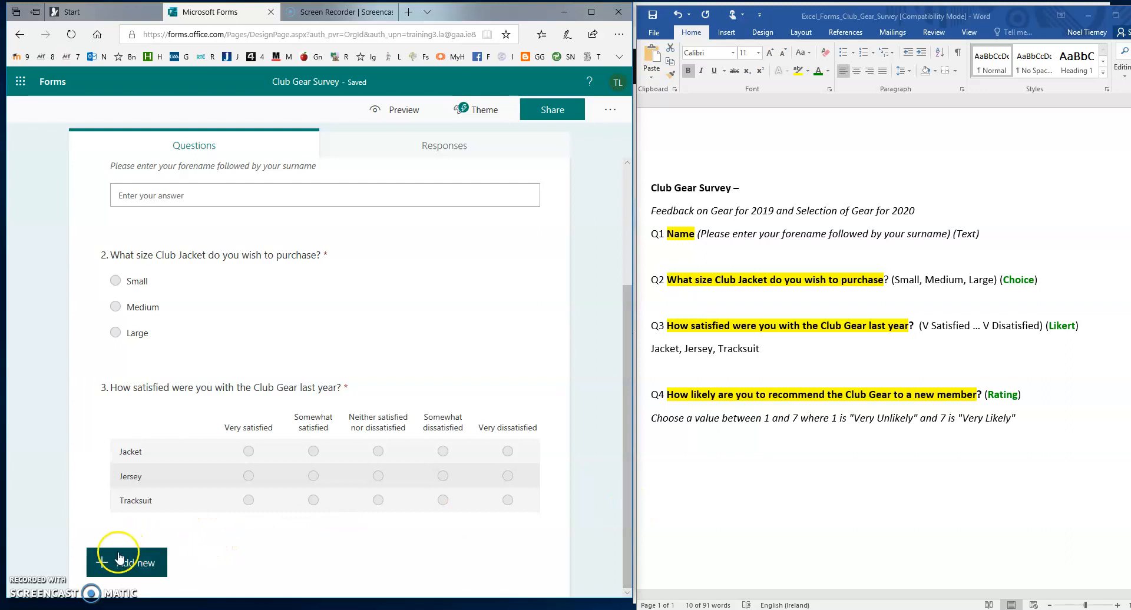
Add a rating question with the text "How likely are you to recommend the Club Gear to a new member?" copied from the Word document
click(101, 562)
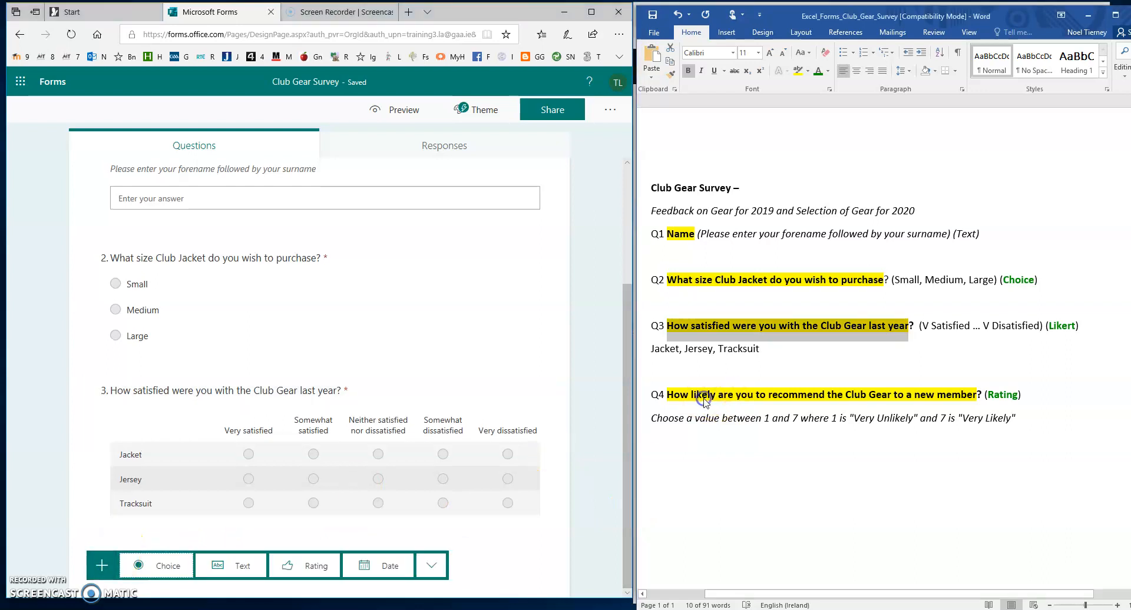
drag(667, 394, 982, 396)
key(ctrl+c)
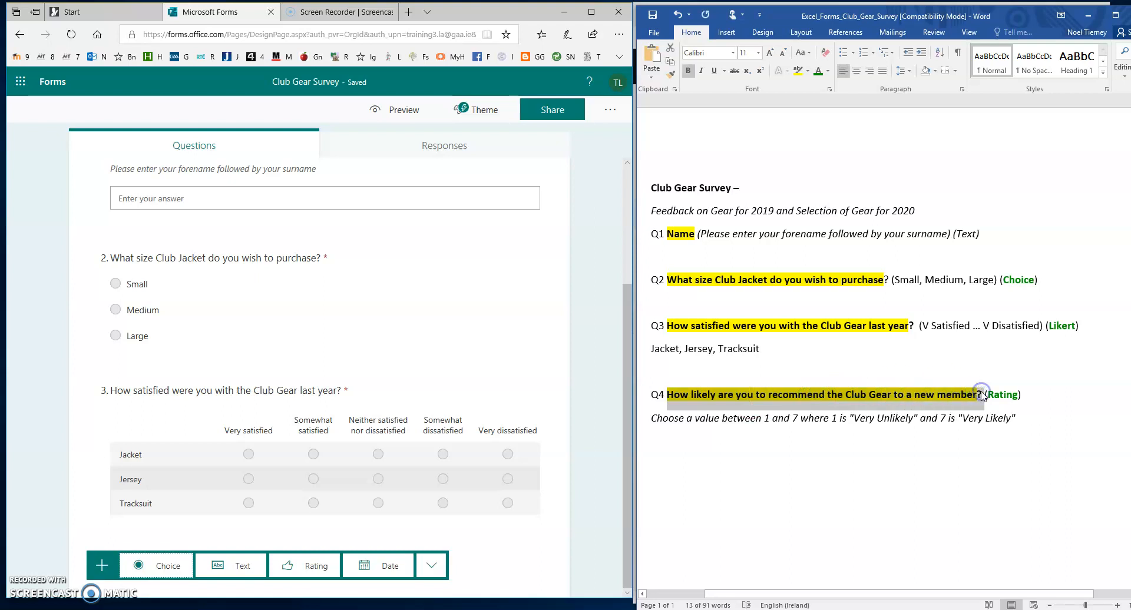
click(314, 569)
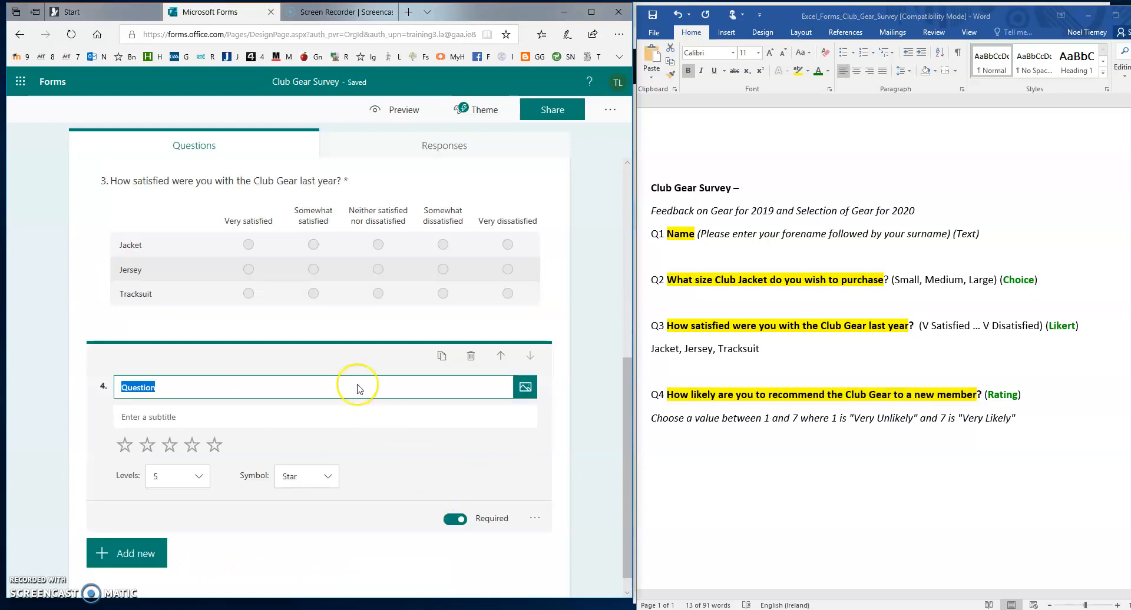
key(ctrl+v)
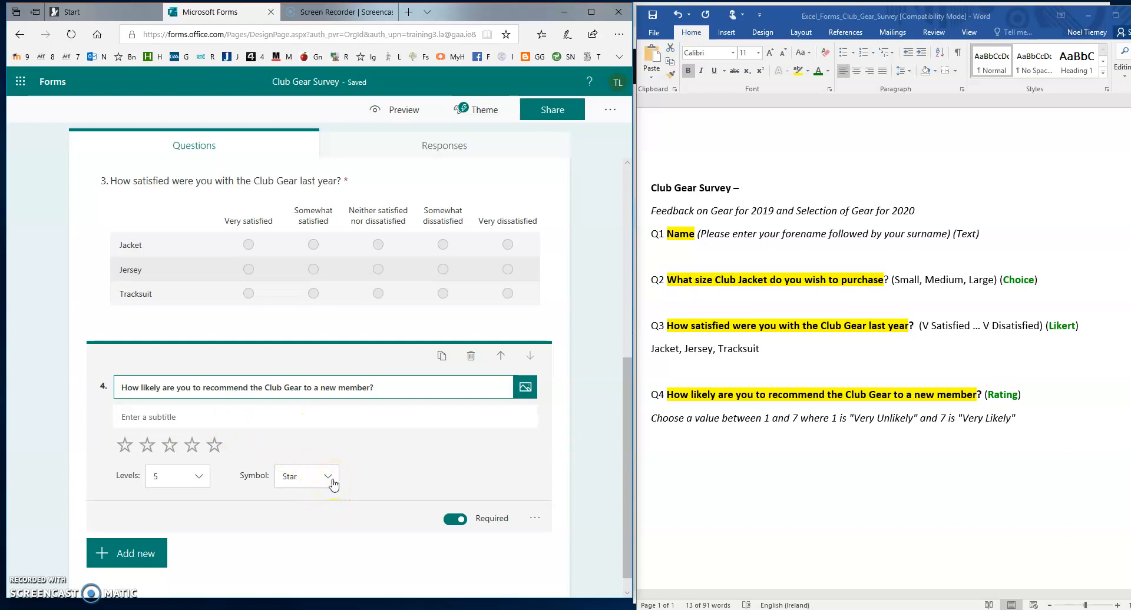
Set the rating question's symbol to Number and its levels to 7
click(332, 482)
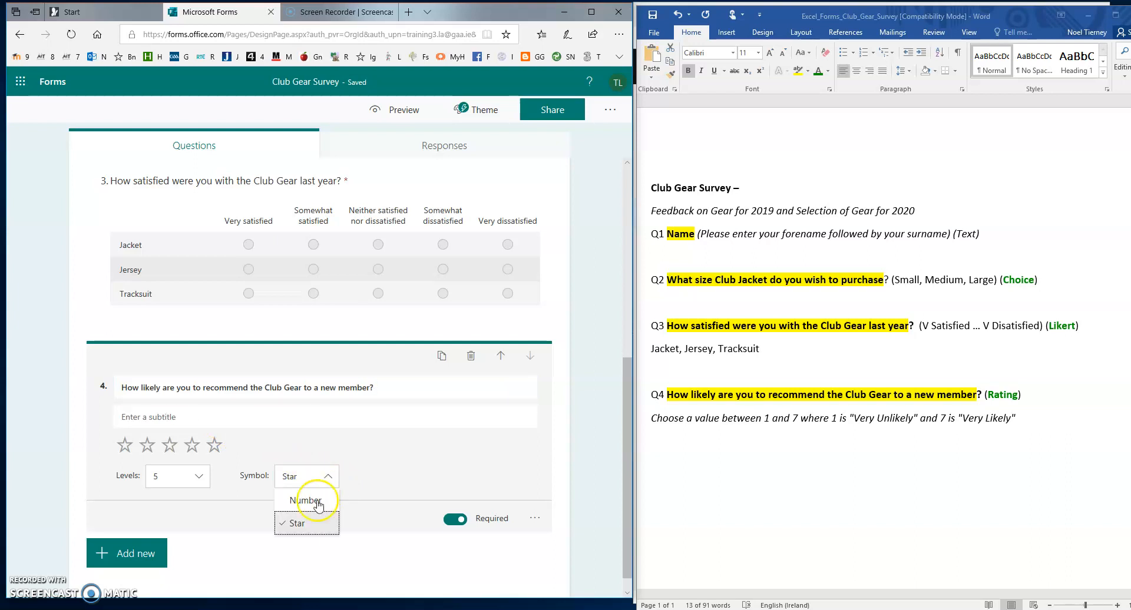
click(310, 500)
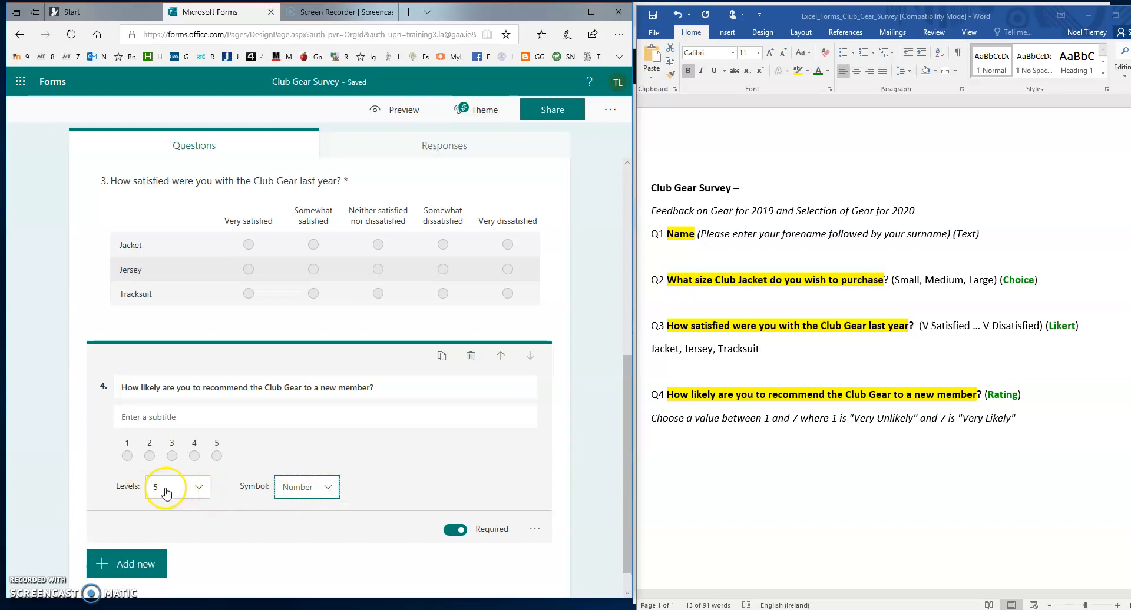
click(201, 489)
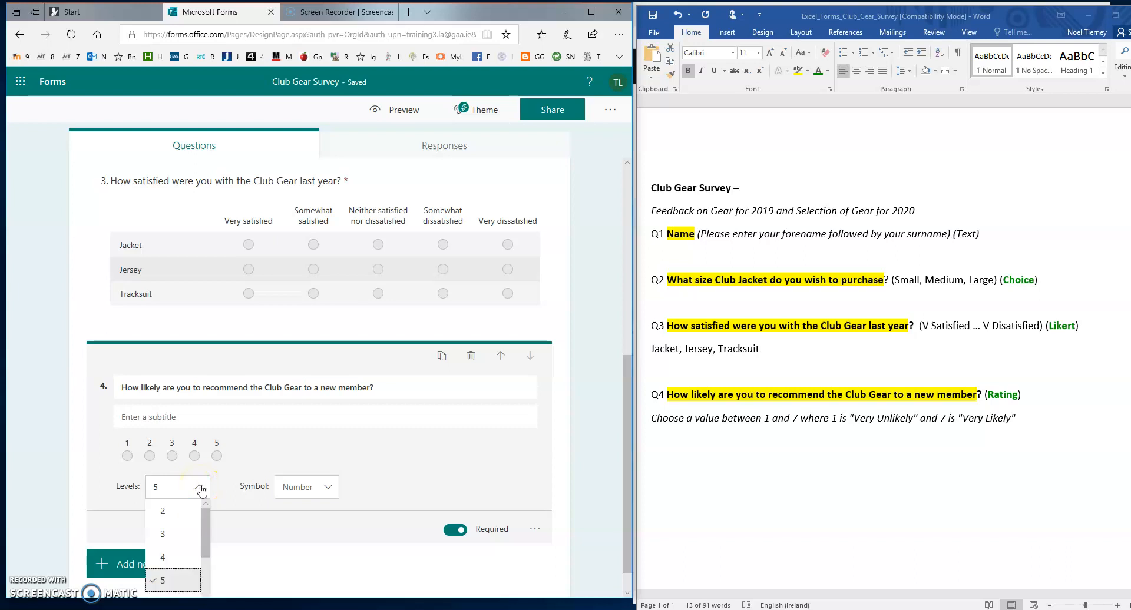
click(201, 510)
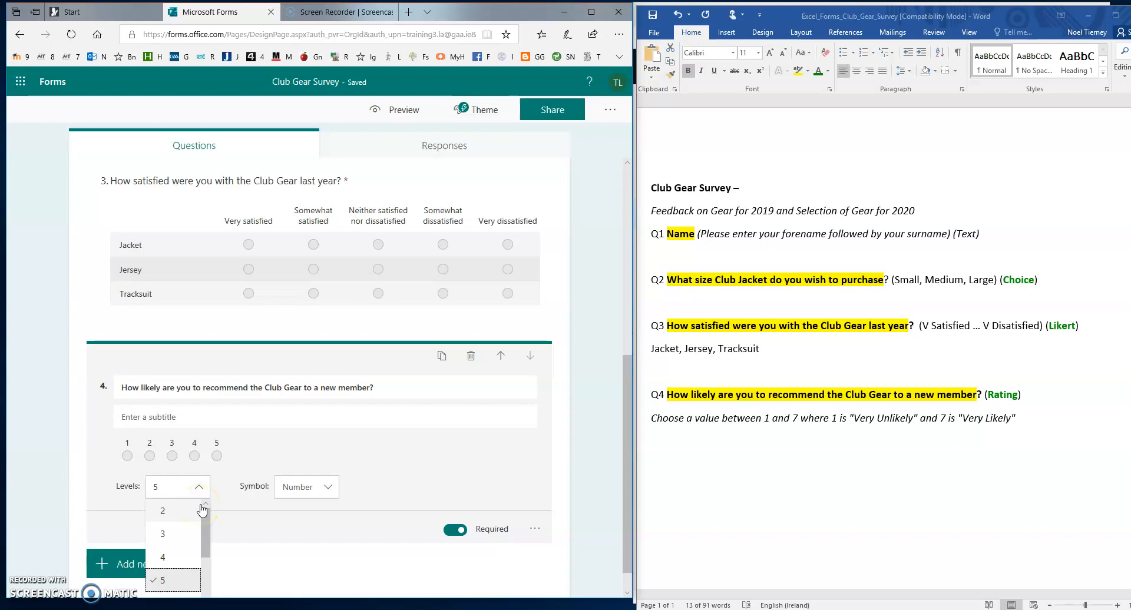
drag(206, 537, 196, 560)
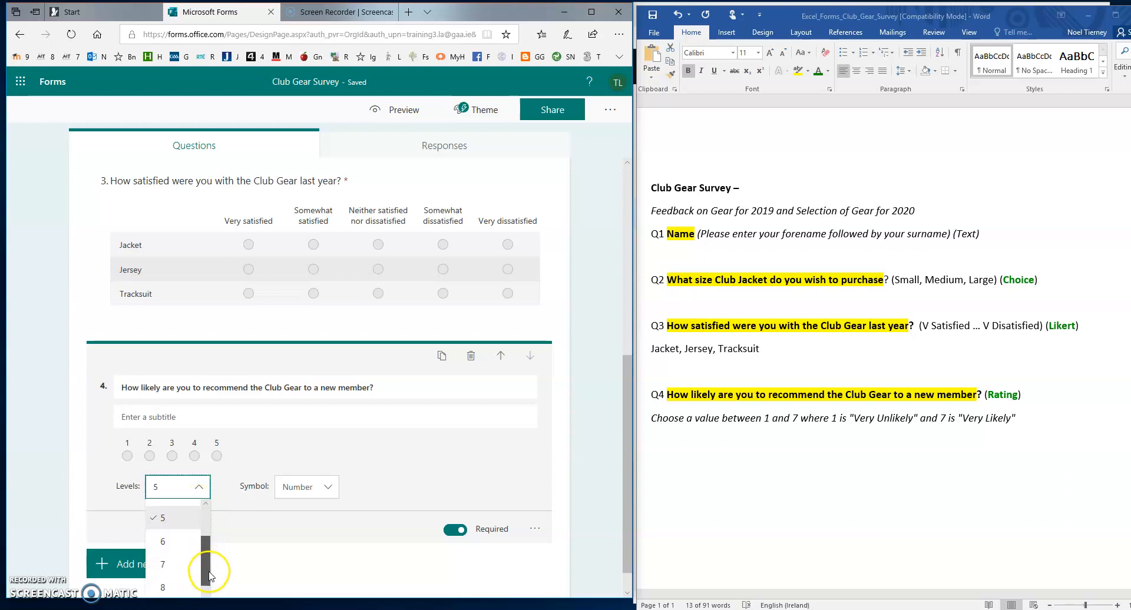
click(167, 571)
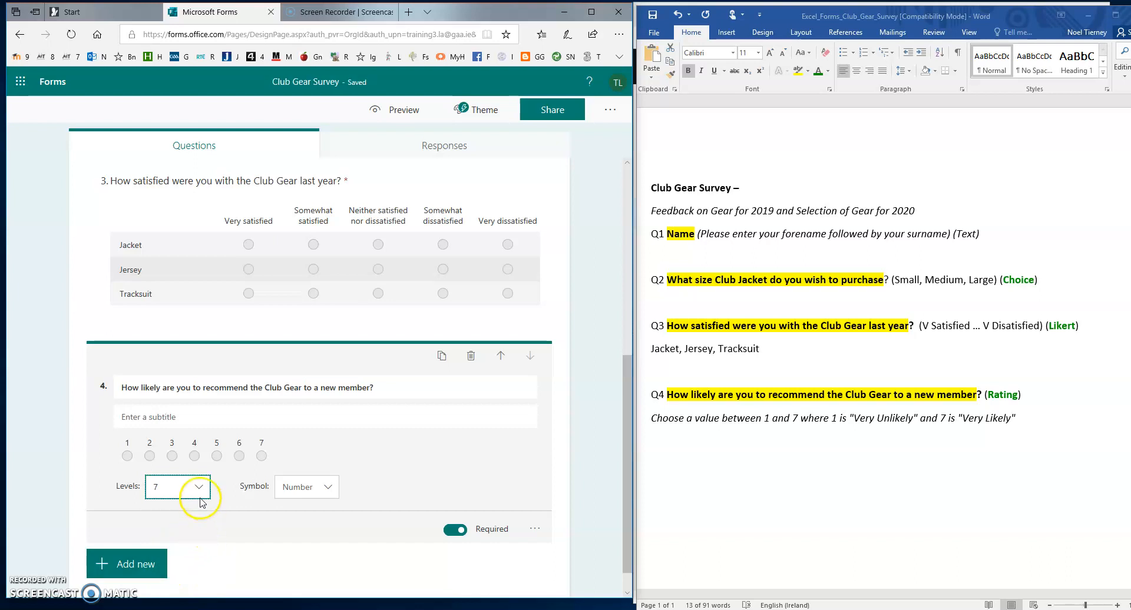
Give the rating question the subtitle "Choose a value between 1 and 7 where 1 is "Very Unlikely" and 7 is "Very Likely"" from Word, and close its editor
click(172, 418)
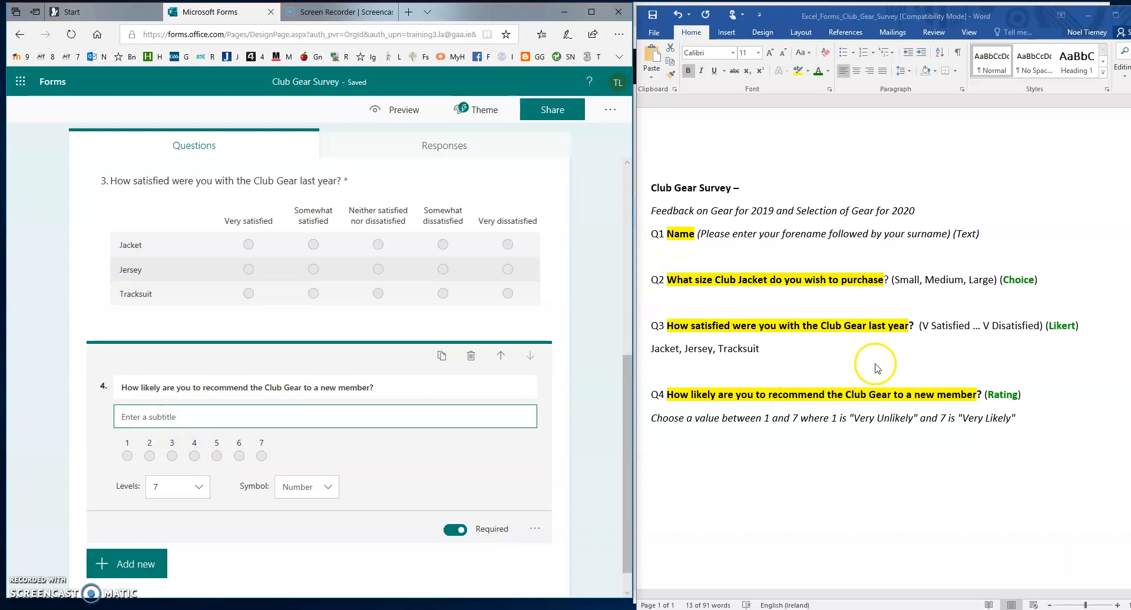
drag(674, 419, 1012, 413)
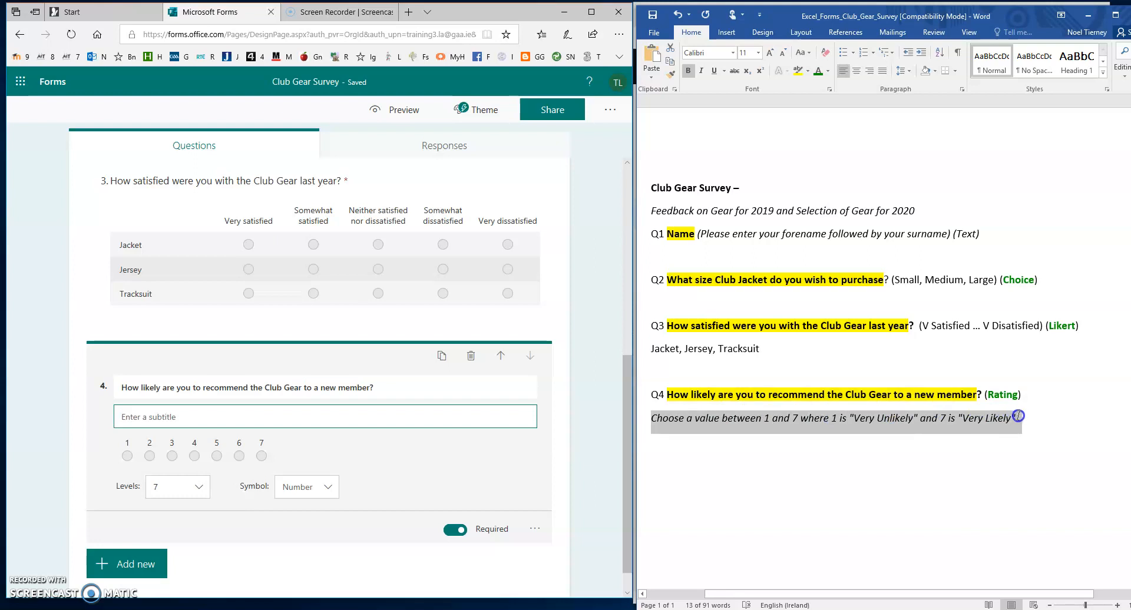
drag(1019, 417, 1020, 419)
key(ctrl+c)
click(278, 420)
key(ctrl+v)
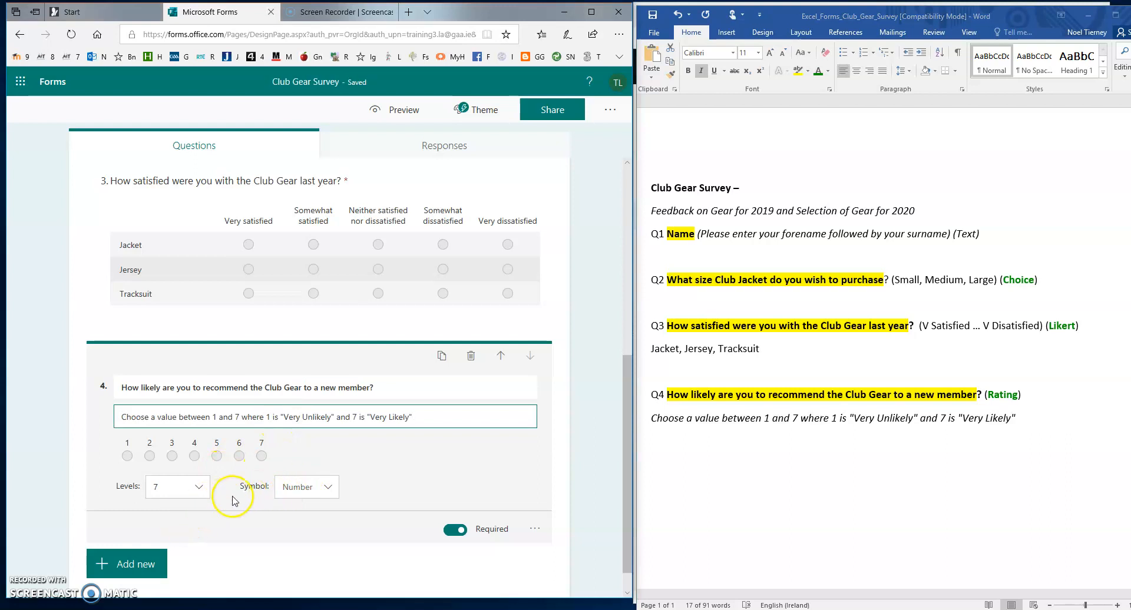
click(405, 474)
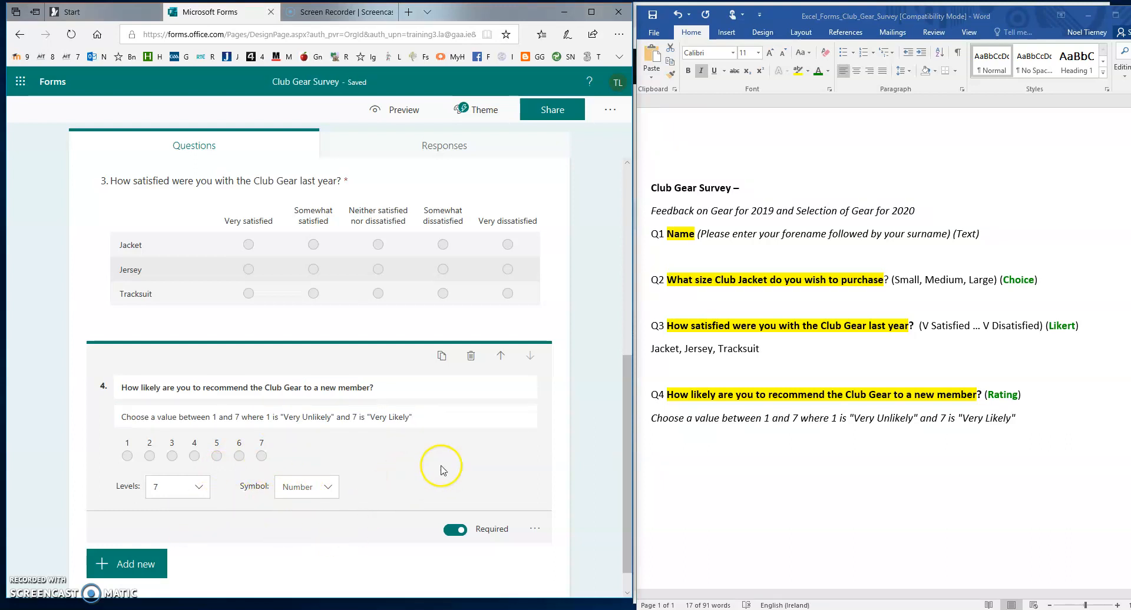
click(616, 433)
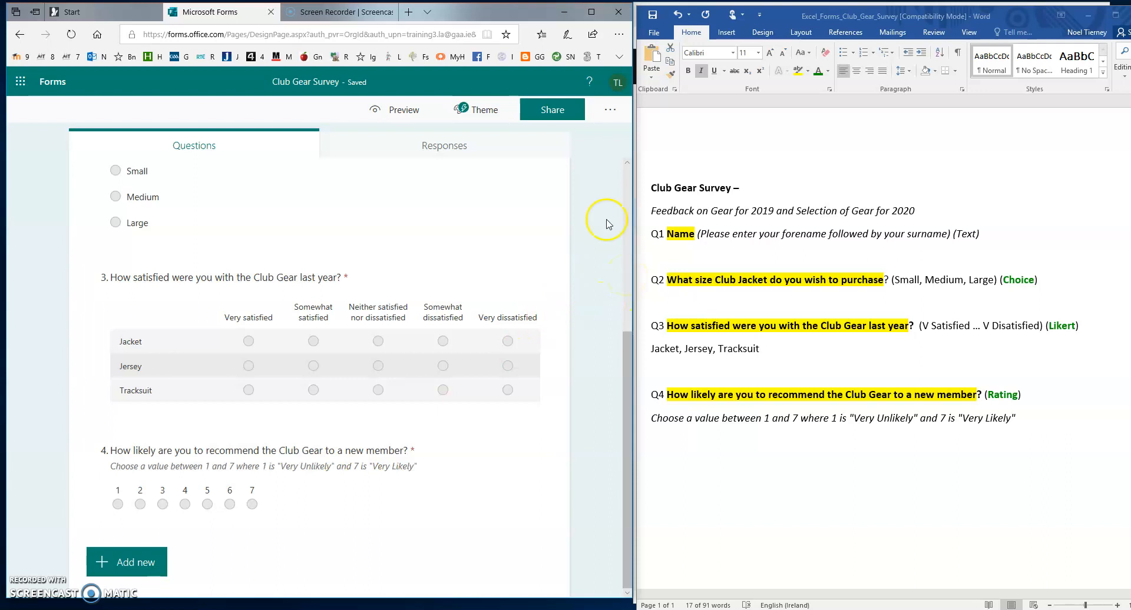
Copy the form's response link from the sharing options, with responses limited to people in the organization
click(554, 112)
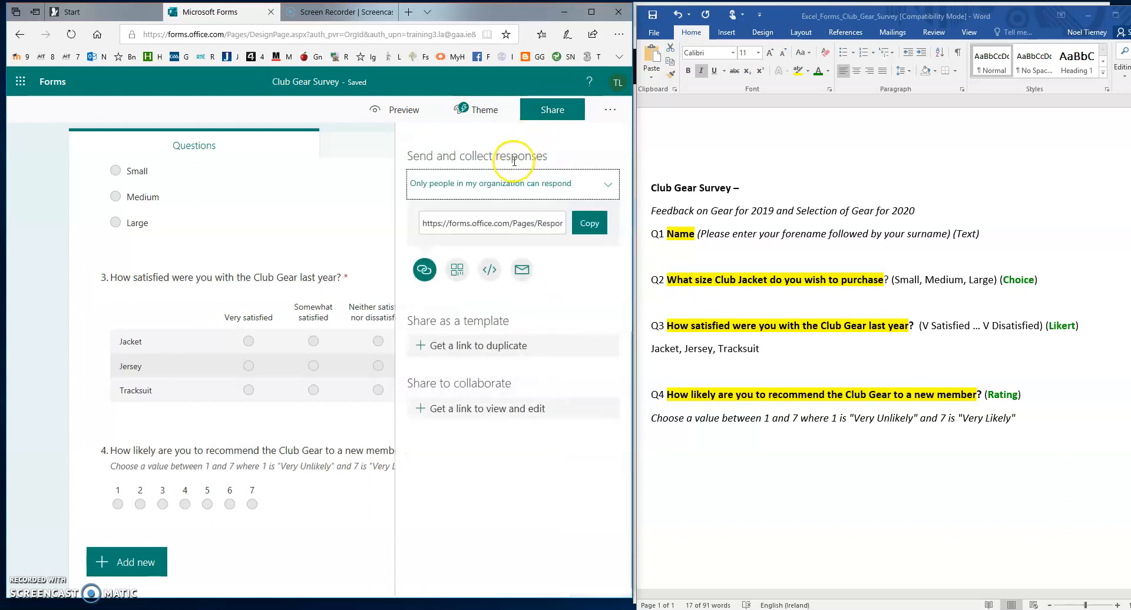
click(492, 192)
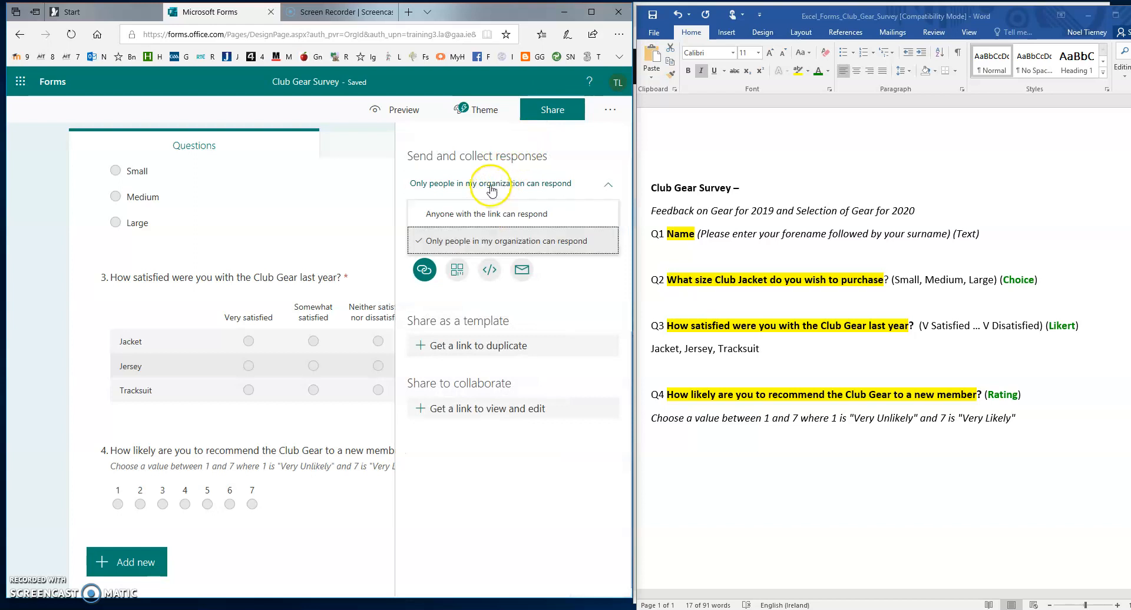
click(482, 188)
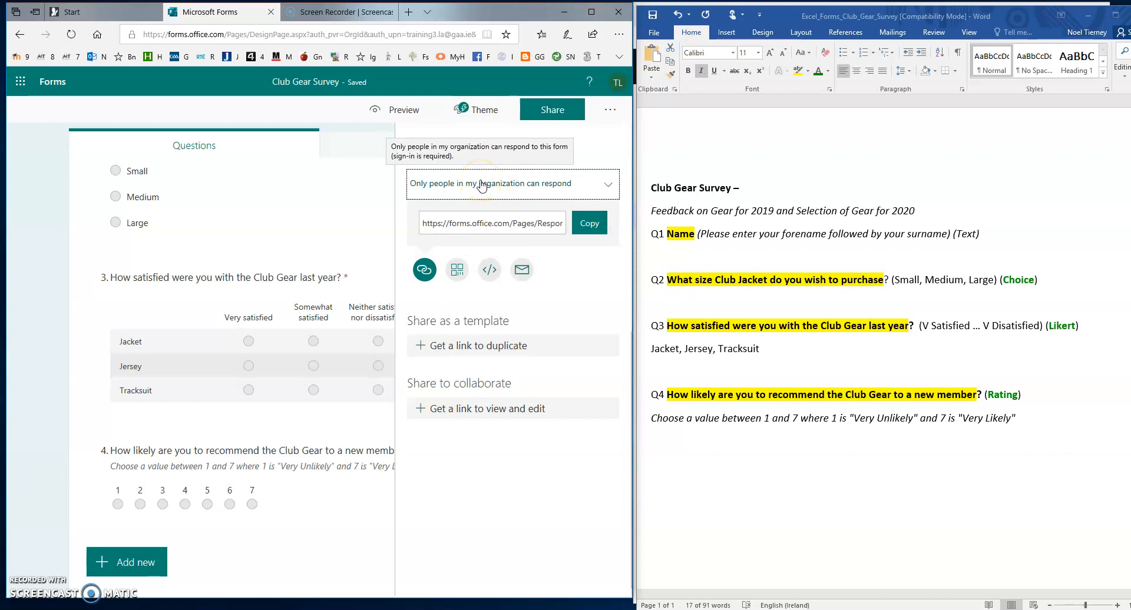
click(430, 222)
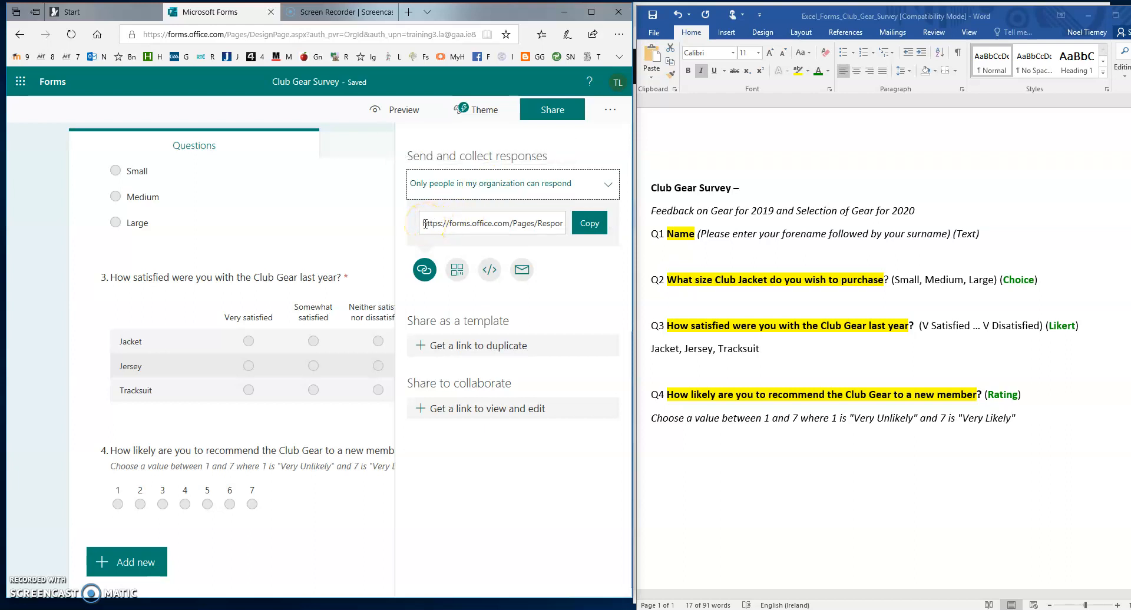
drag(425, 224, 586, 220)
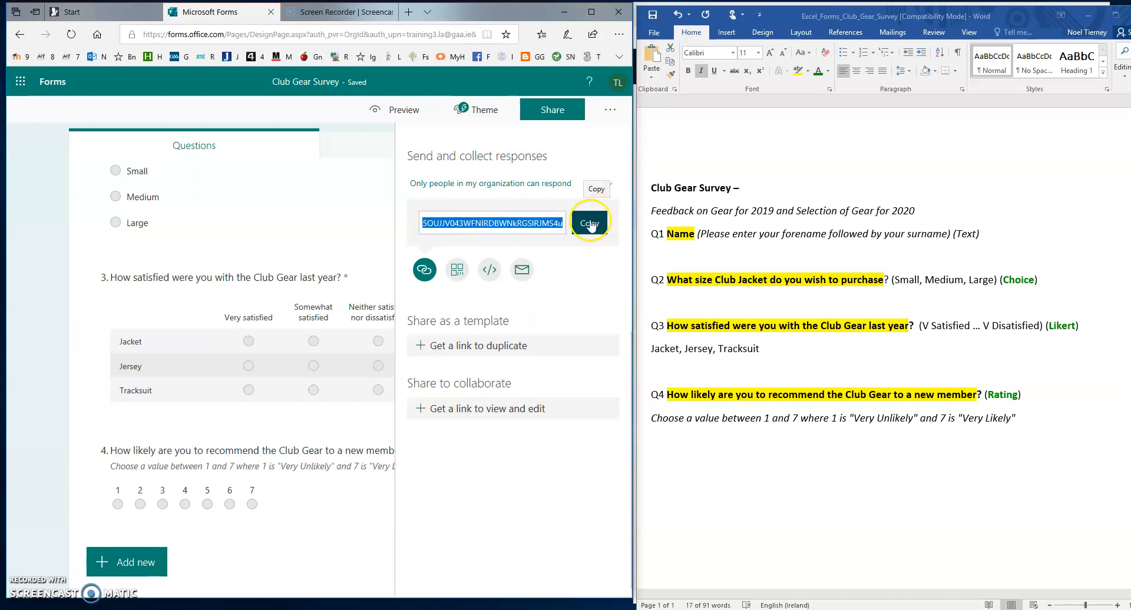
click(588, 223)
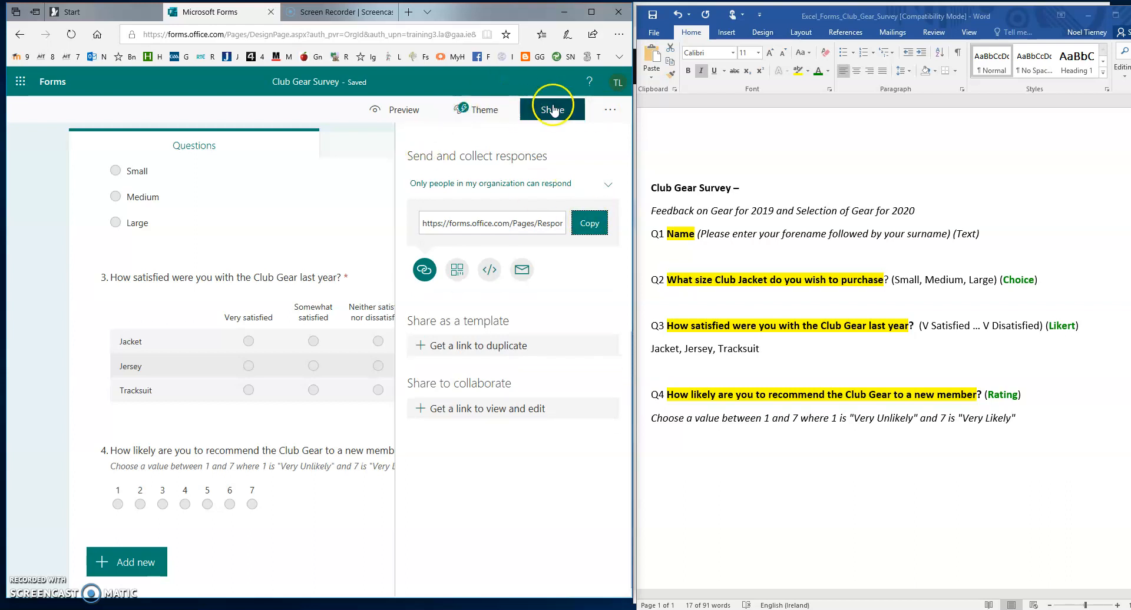
Switch from Forms to Outlook and address a new message to the training3 account
click(20, 84)
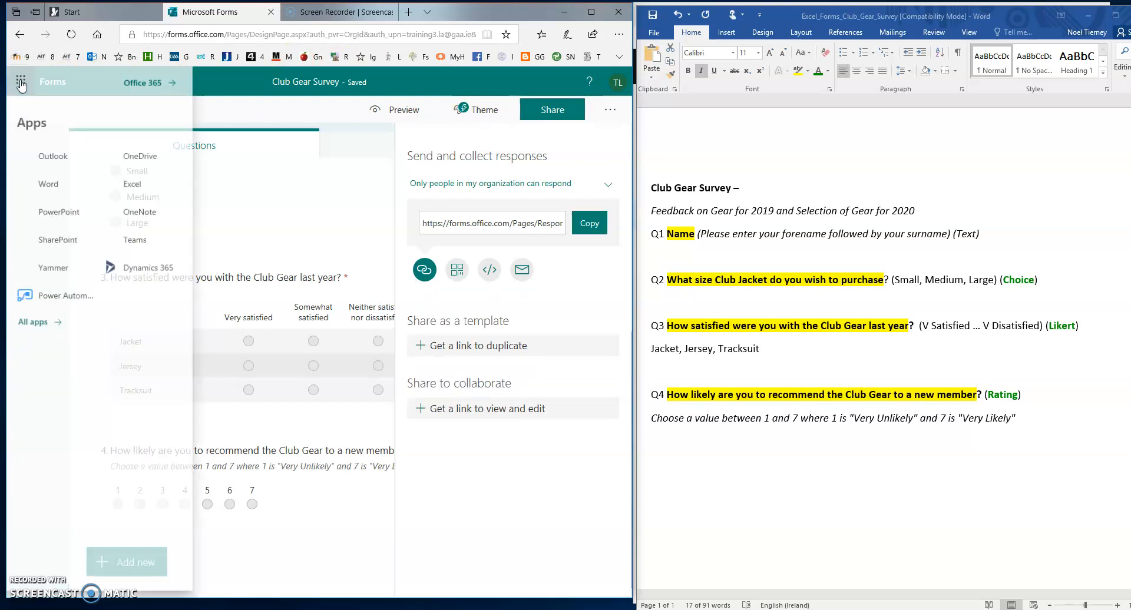
click(47, 161)
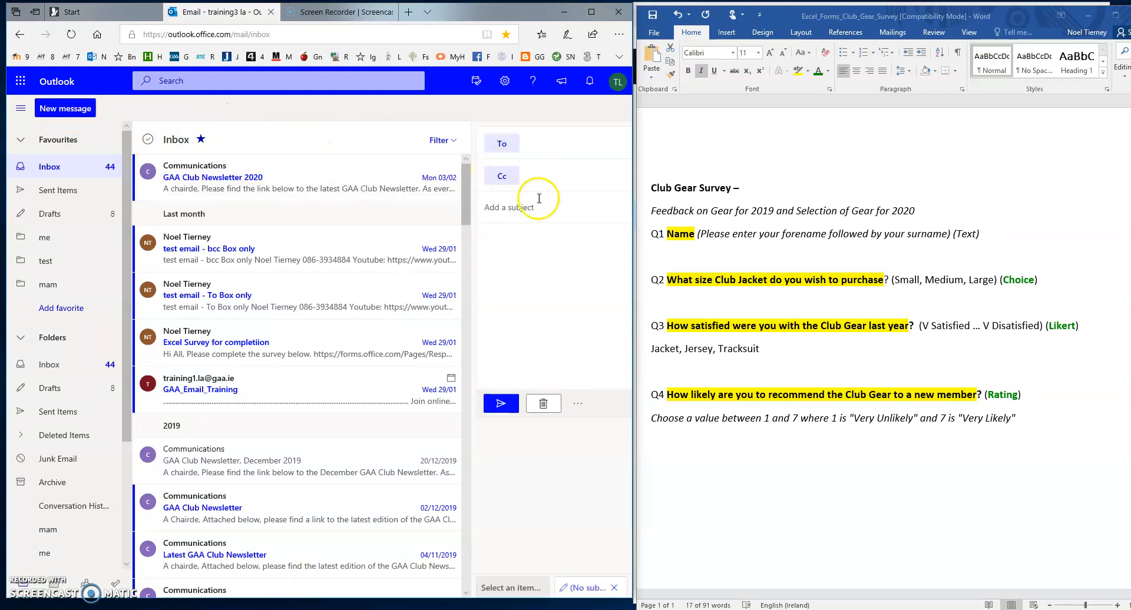
click(542, 143)
text(t)
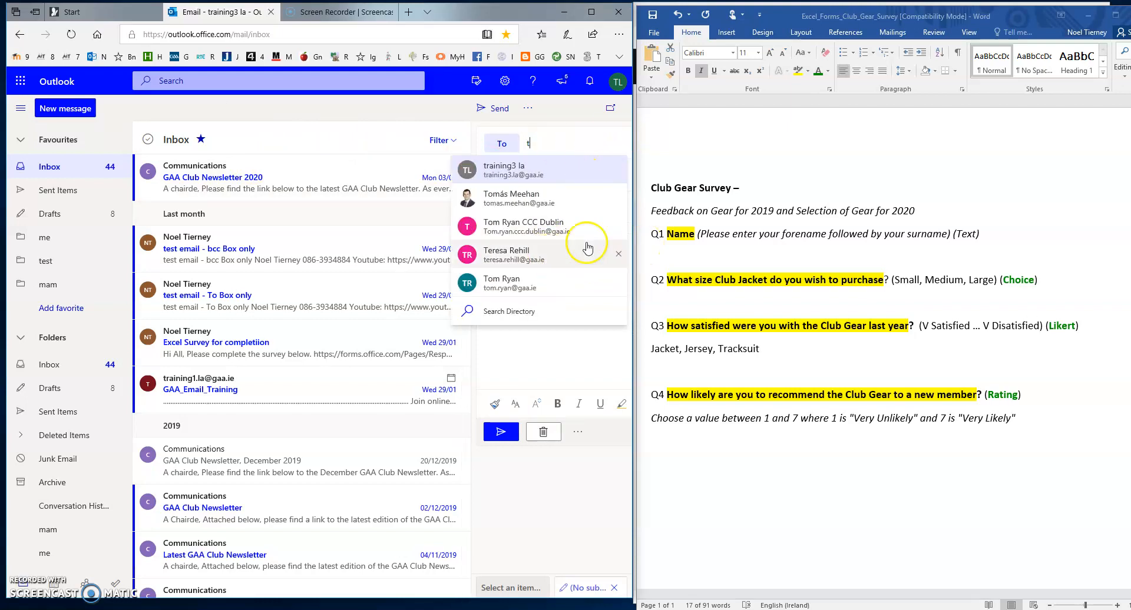
click(548, 174)
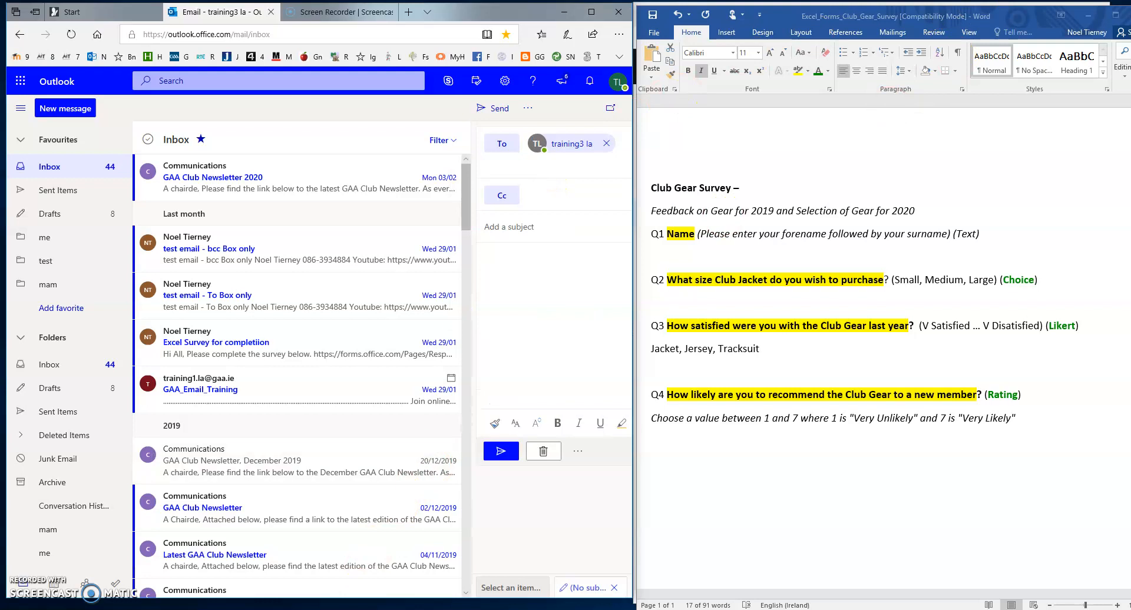
Add the training2 account and the colleague's suggested contact as further recipients of the message
key(alt+Tab)
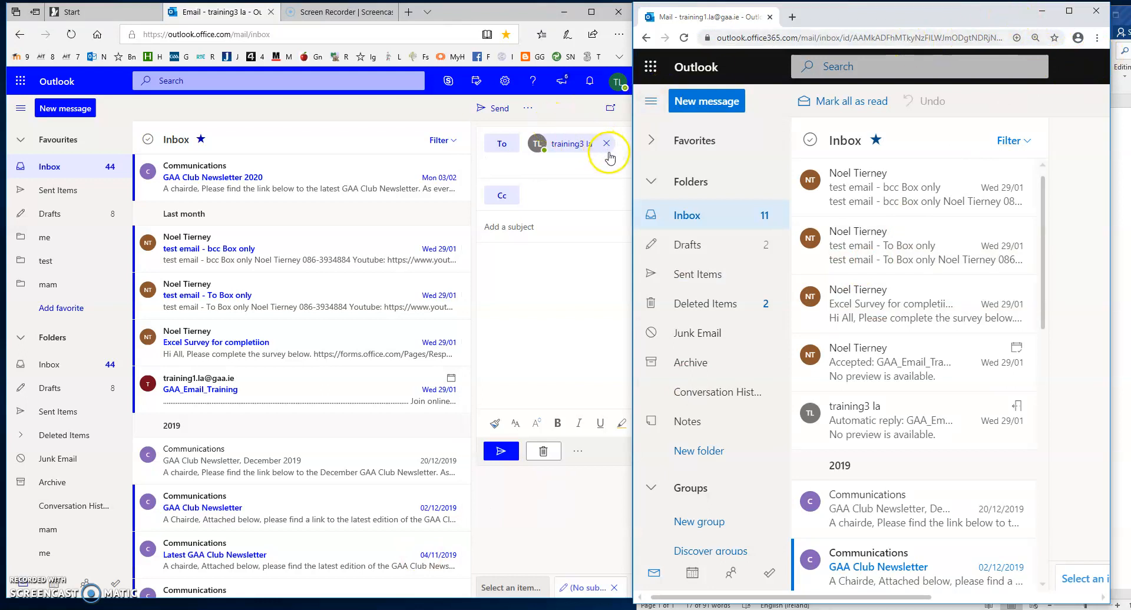
click(594, 166)
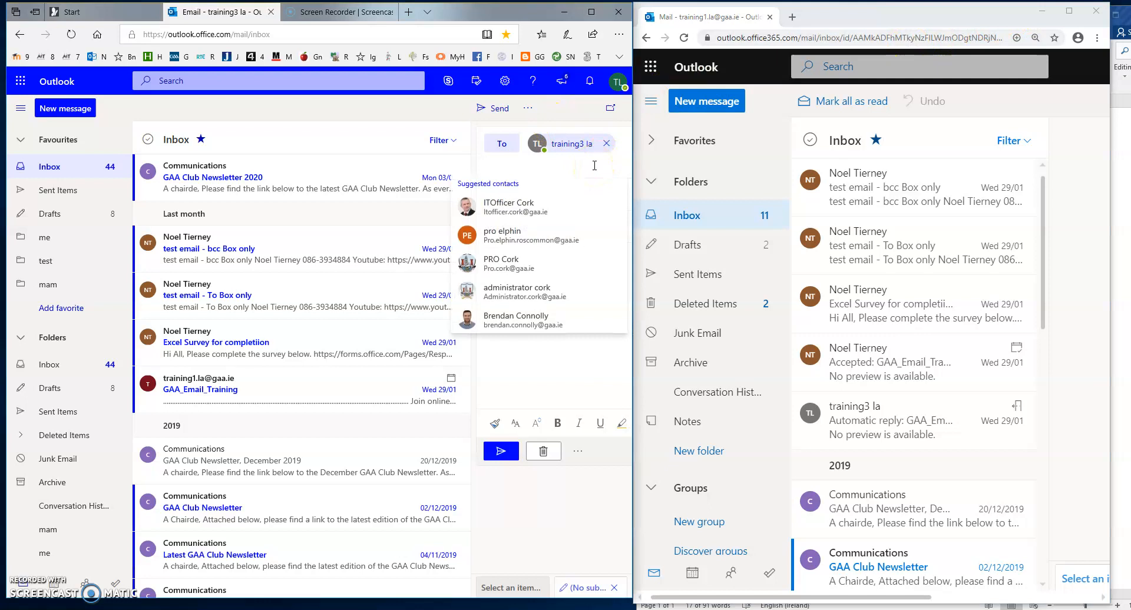
text(tra)
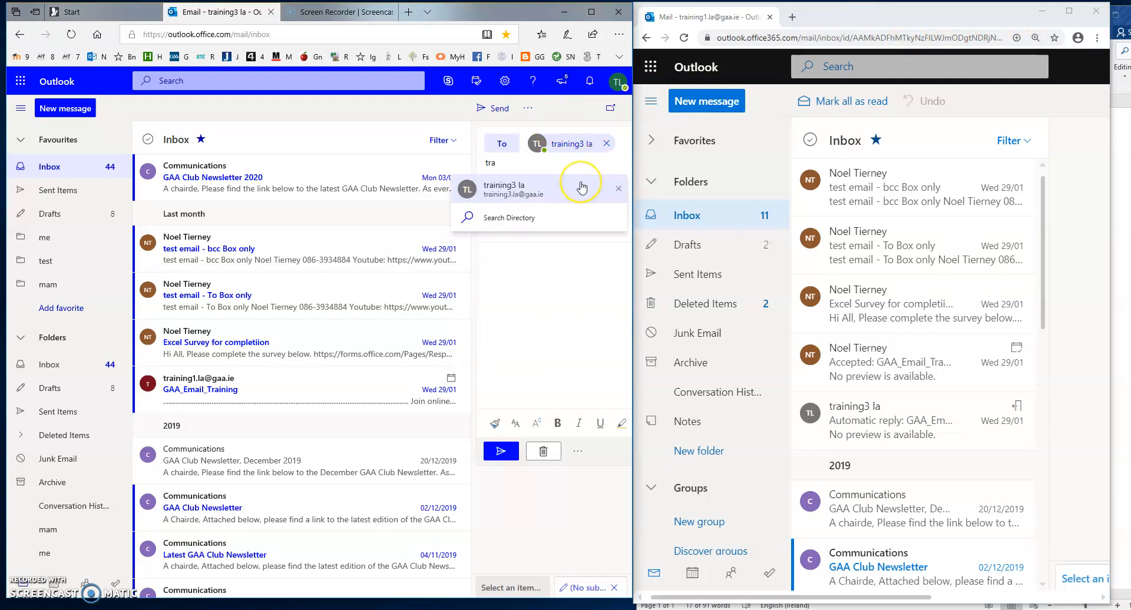
text(ng2)
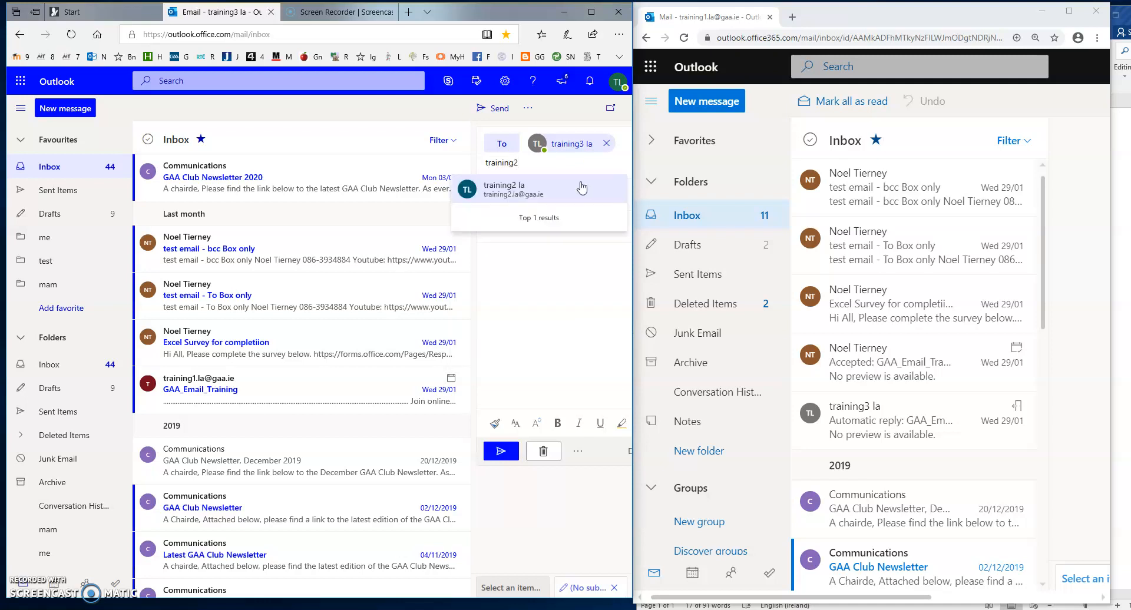
click(554, 192)
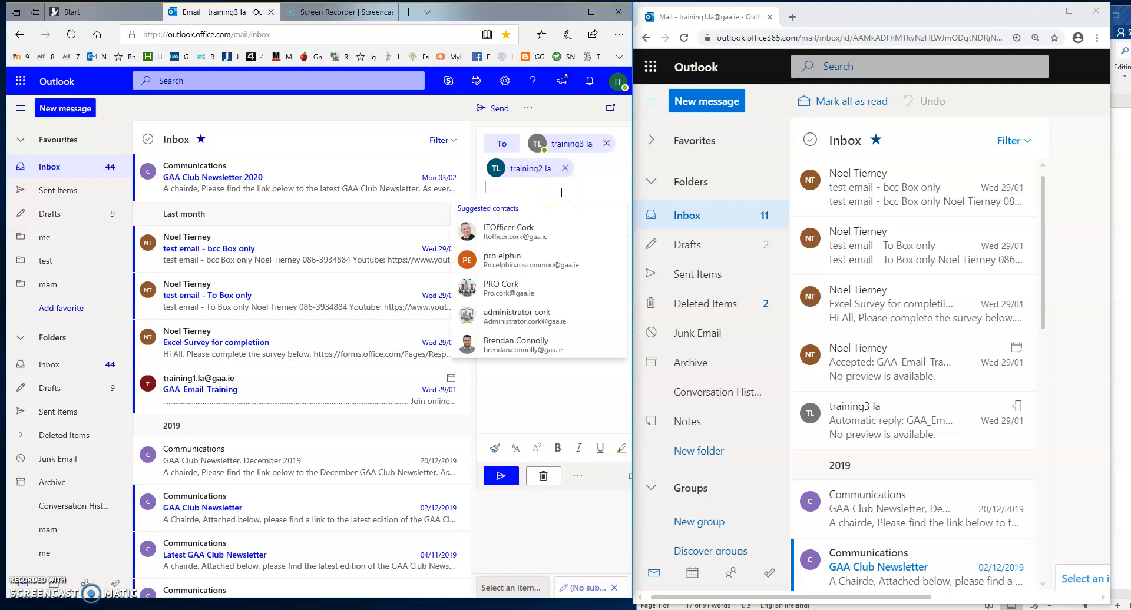
text(noe)
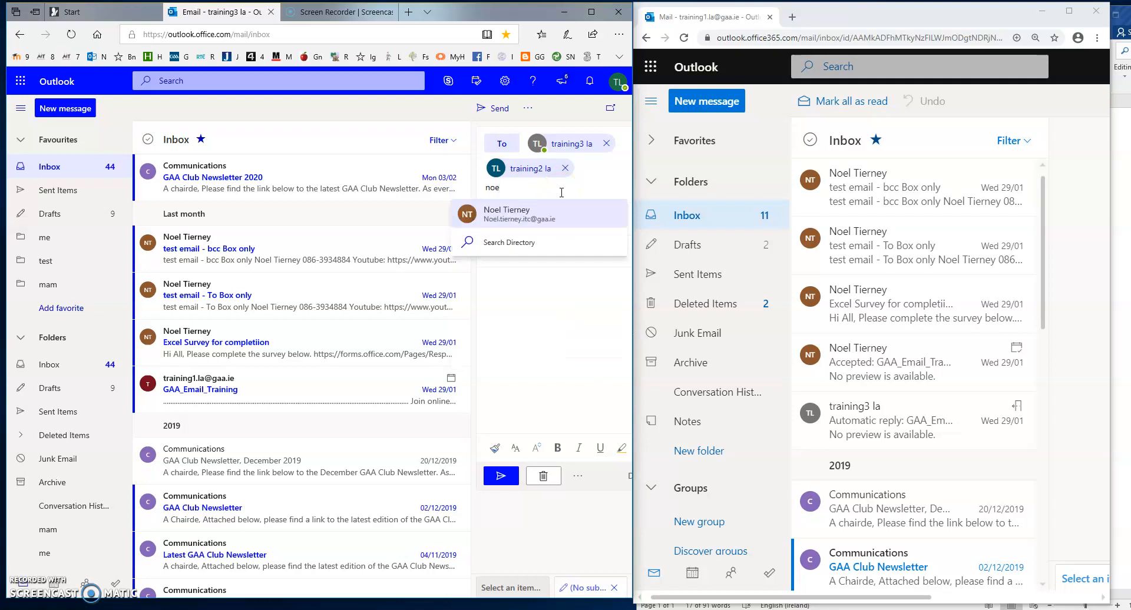
click(539, 216)
Write "A Chara, Please complete Survey" with the copied survey link and the sign-off "Le meas," plus initials, and send it without a subject
click(509, 306)
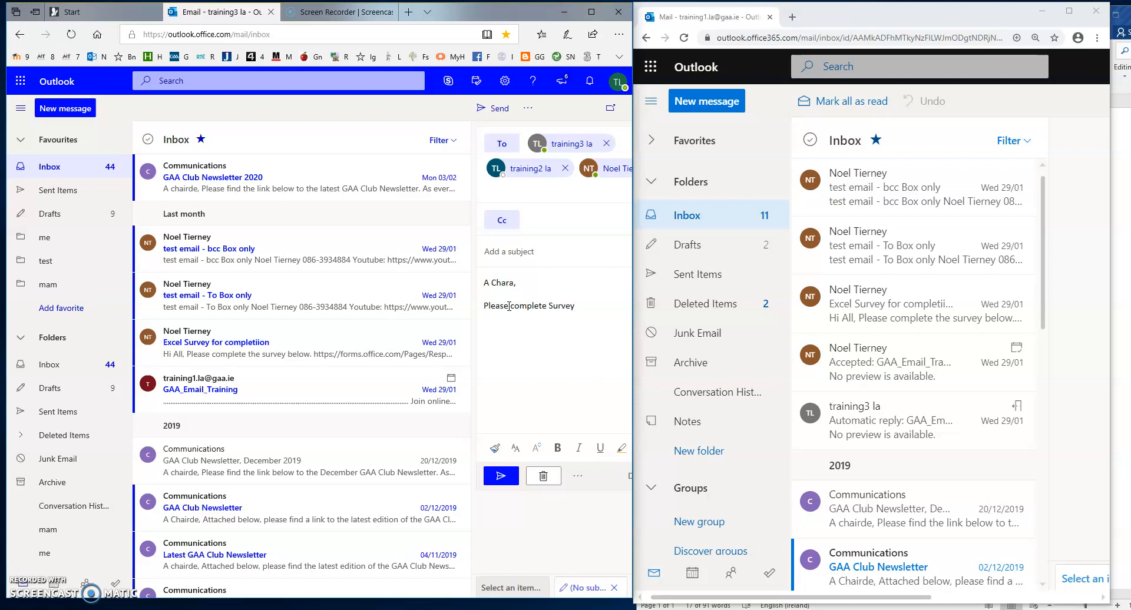
key(ctrl+v)
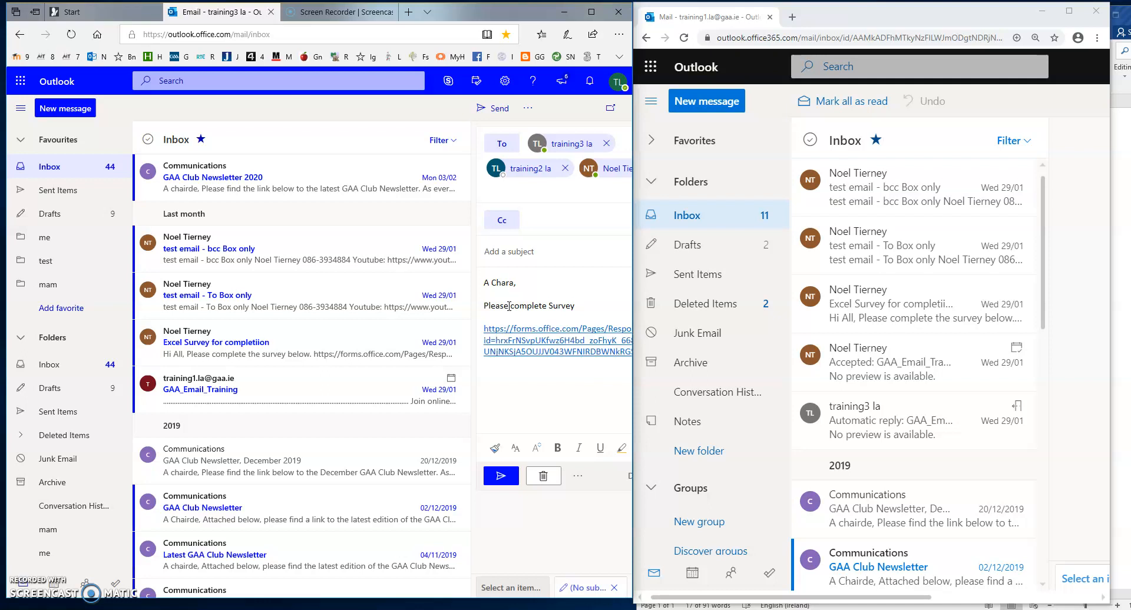
text(Le mea)
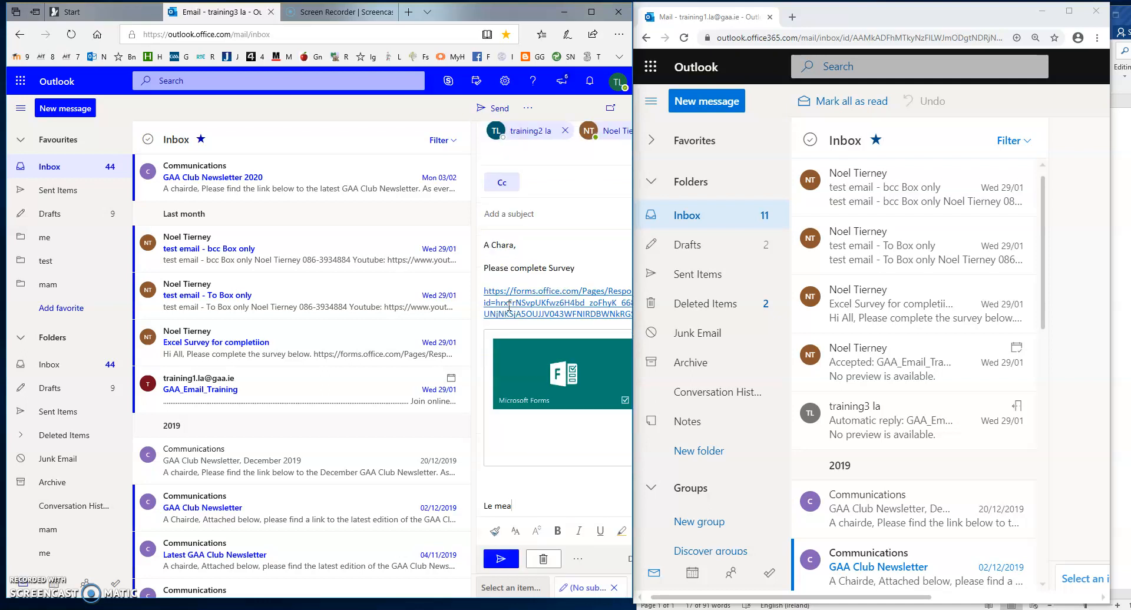
key(Return)
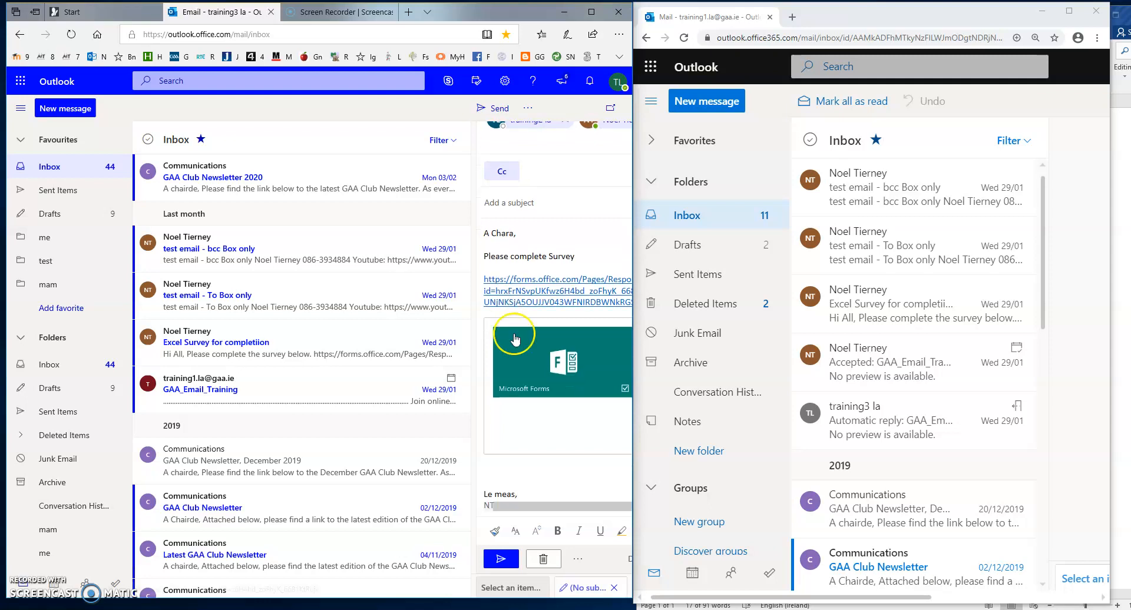
click(500, 562)
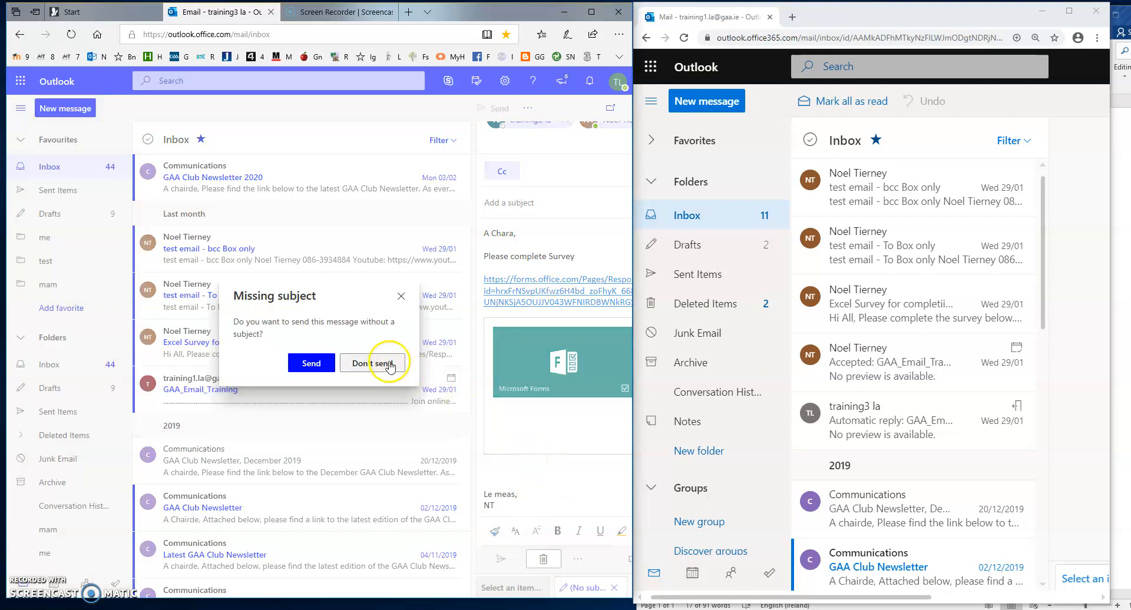
click(313, 361)
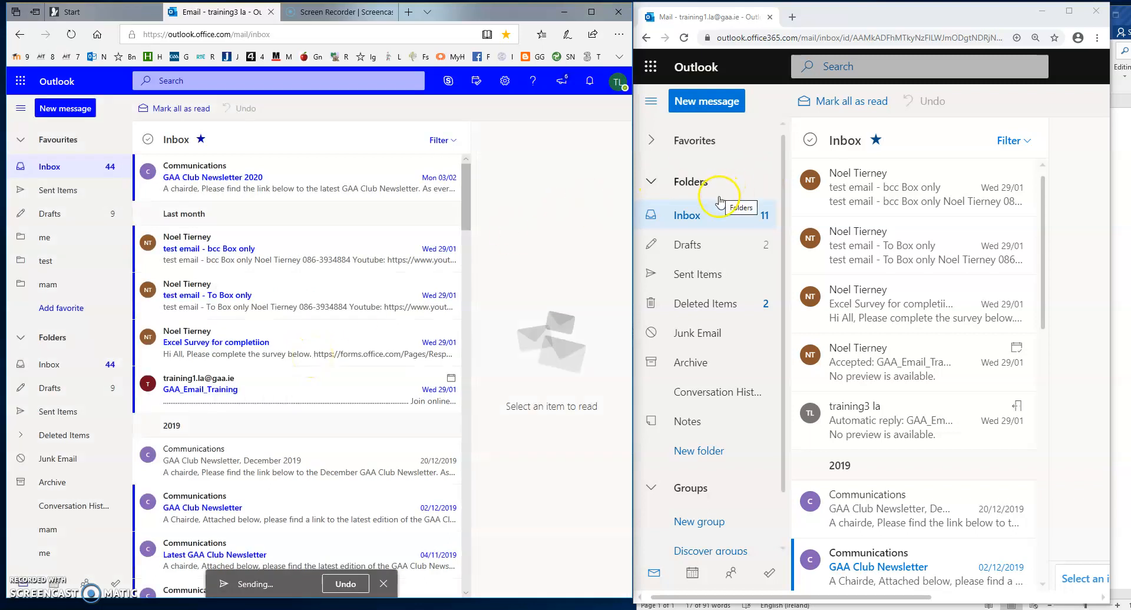
Check which account the second Outlook mailbox window is signed in with
click(698, 275)
click(697, 214)
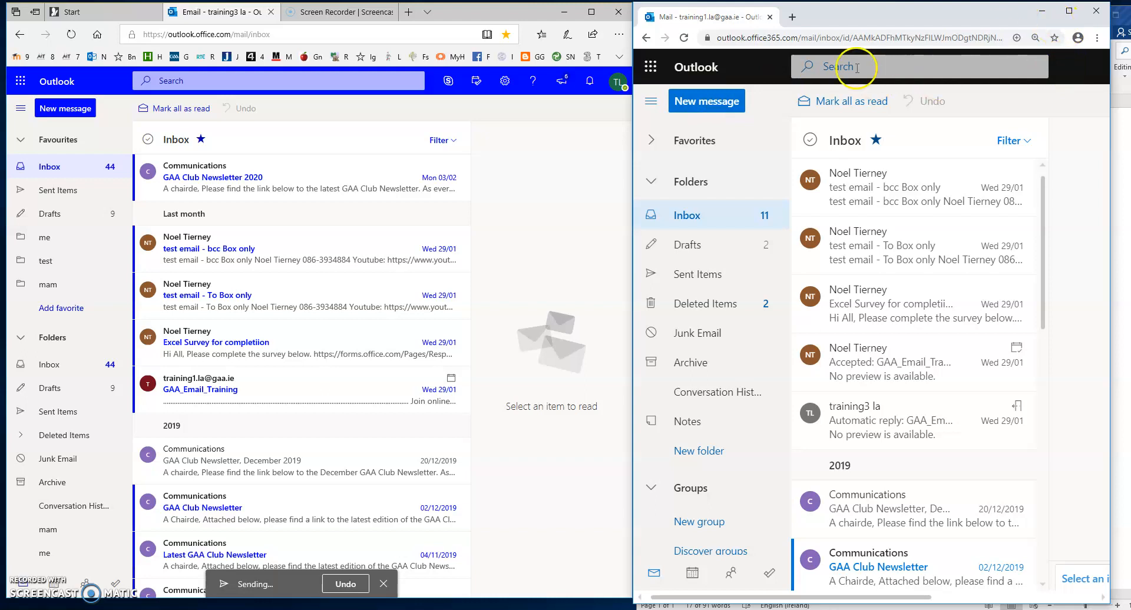
click(1069, 11)
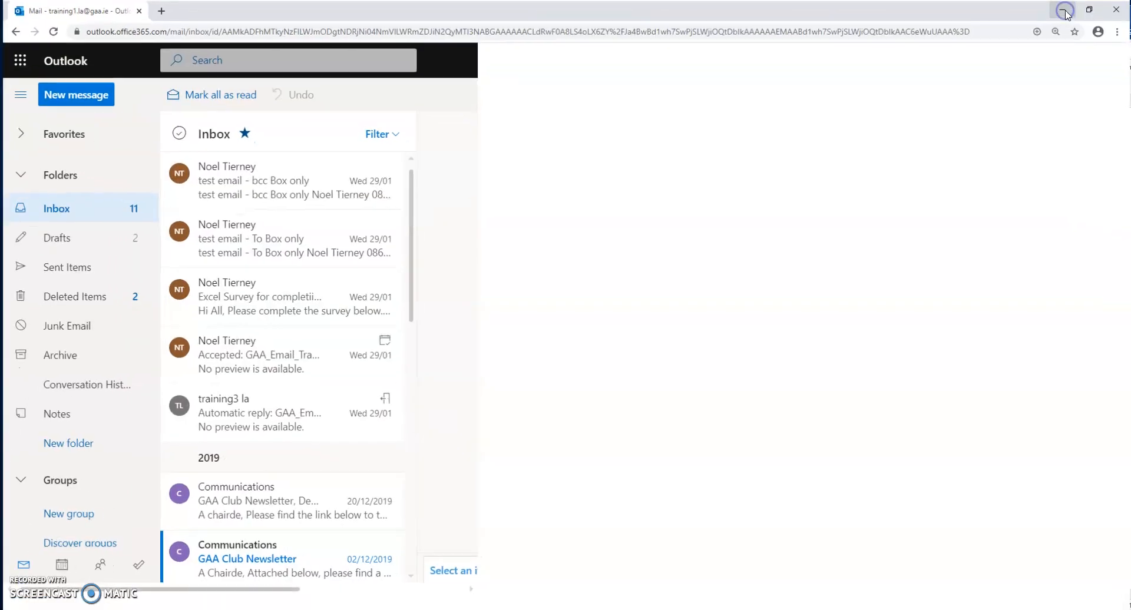
click(1117, 61)
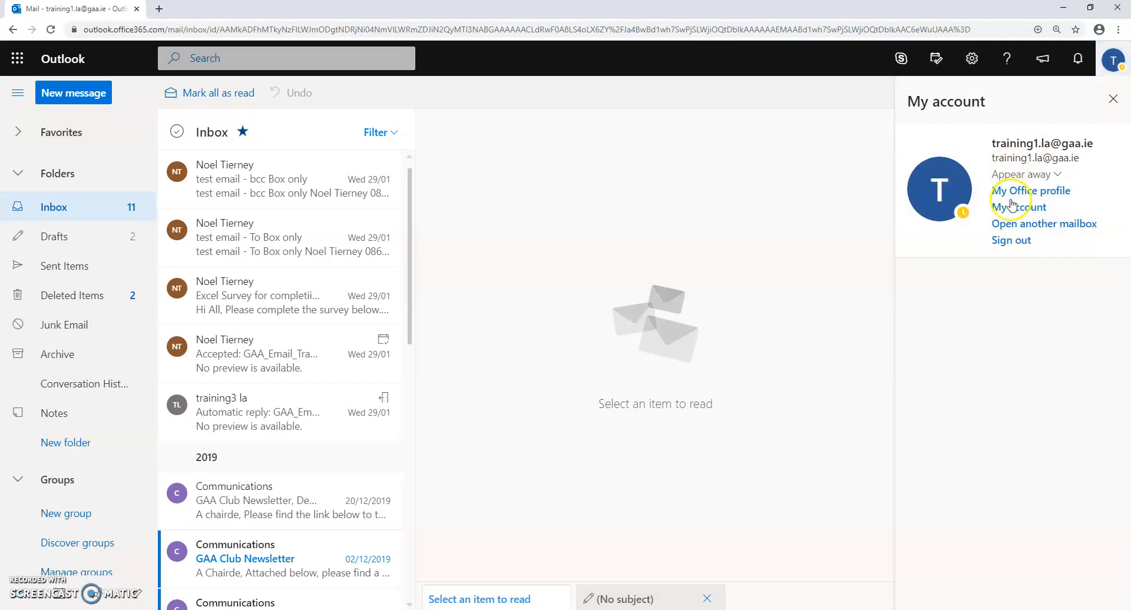
click(1090, 7)
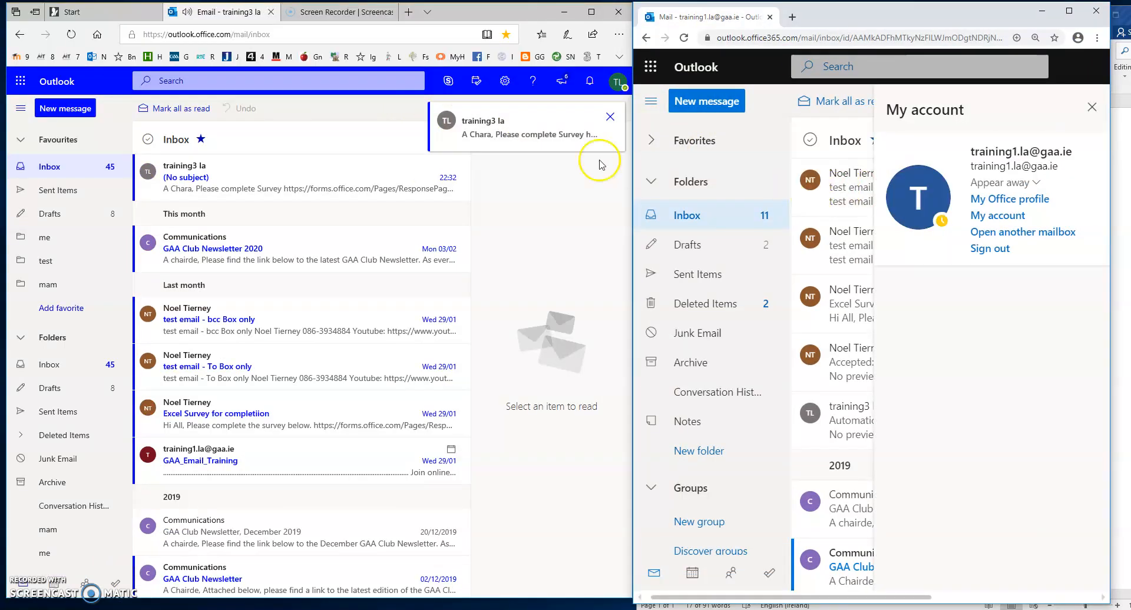
Open the newly received survey message in its own window and follow its Club Gear Survey link
click(308, 183)
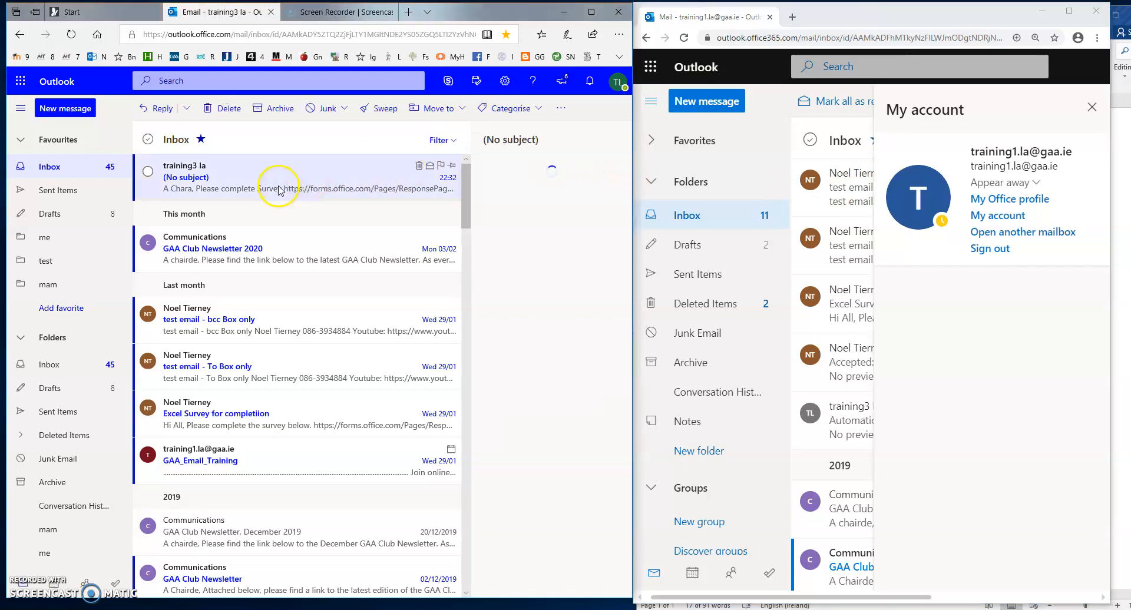
double_click(280, 190)
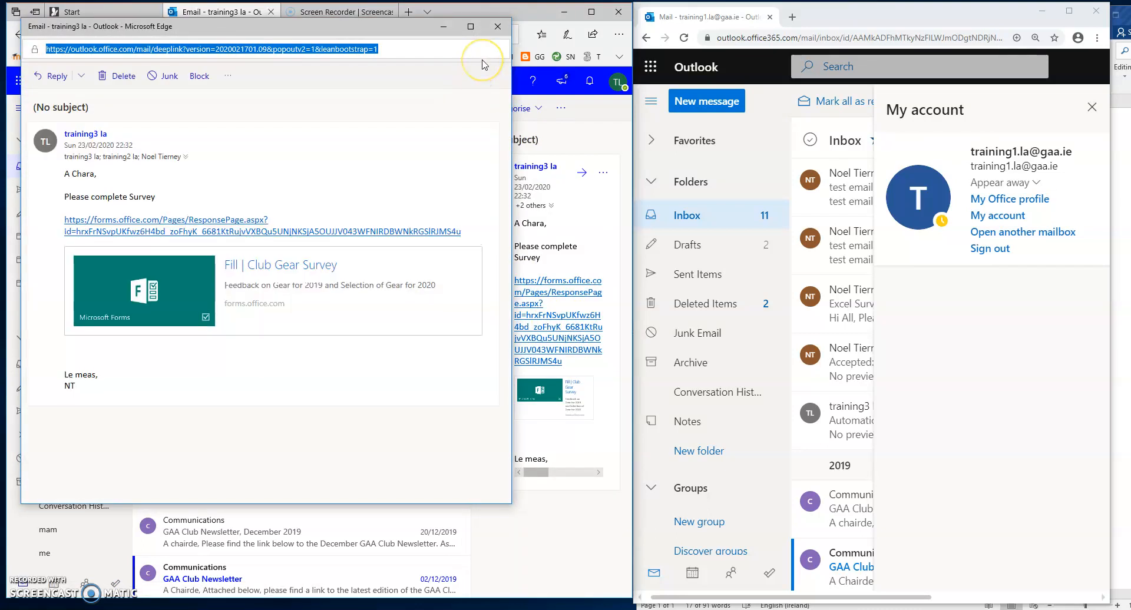
click(215, 225)
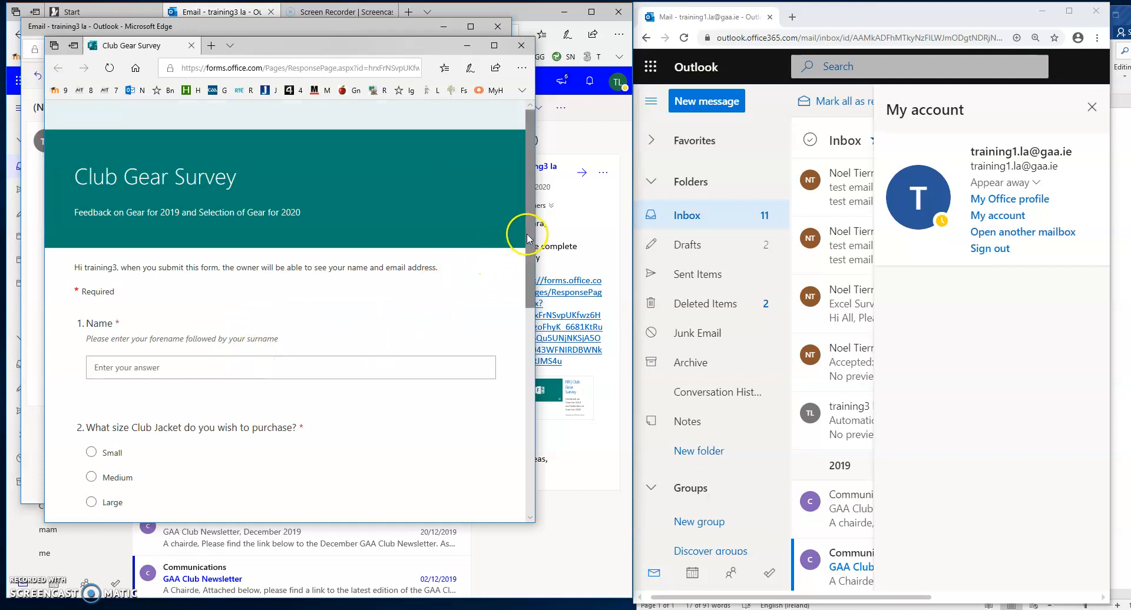
Enter the respondent's initials as the name and choose Medium as the club jacket size
scroll(519, 239, down, 1)
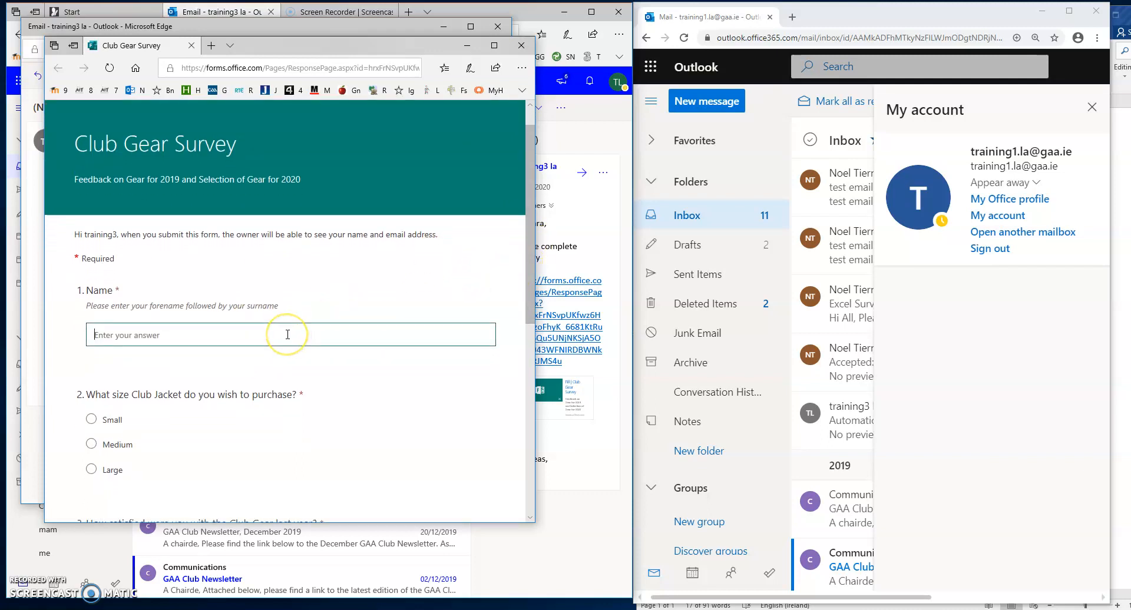
text(NT)
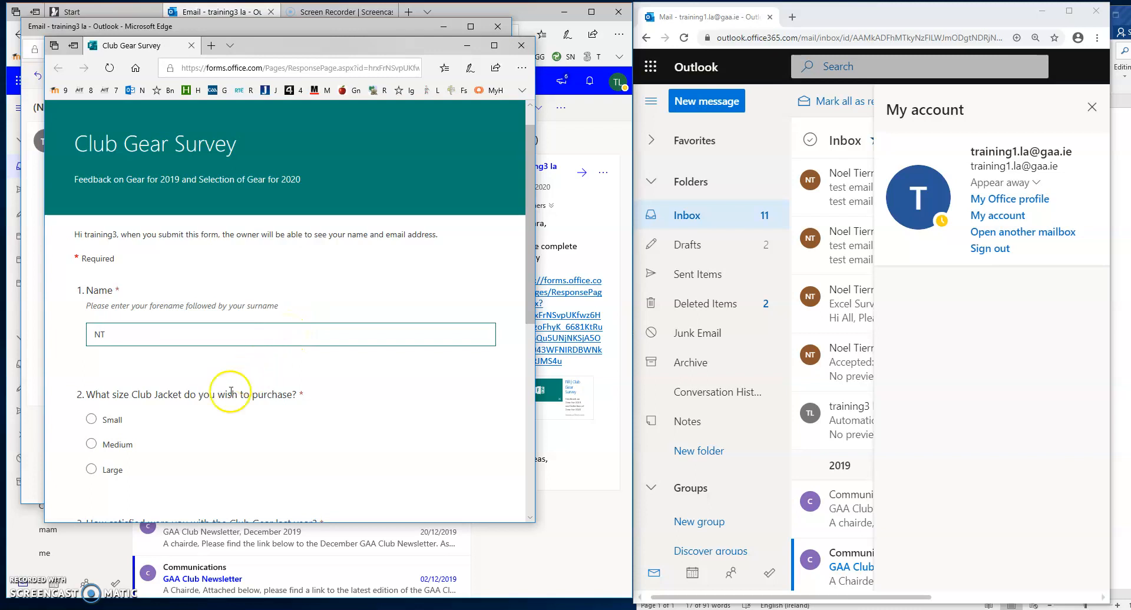
click(93, 445)
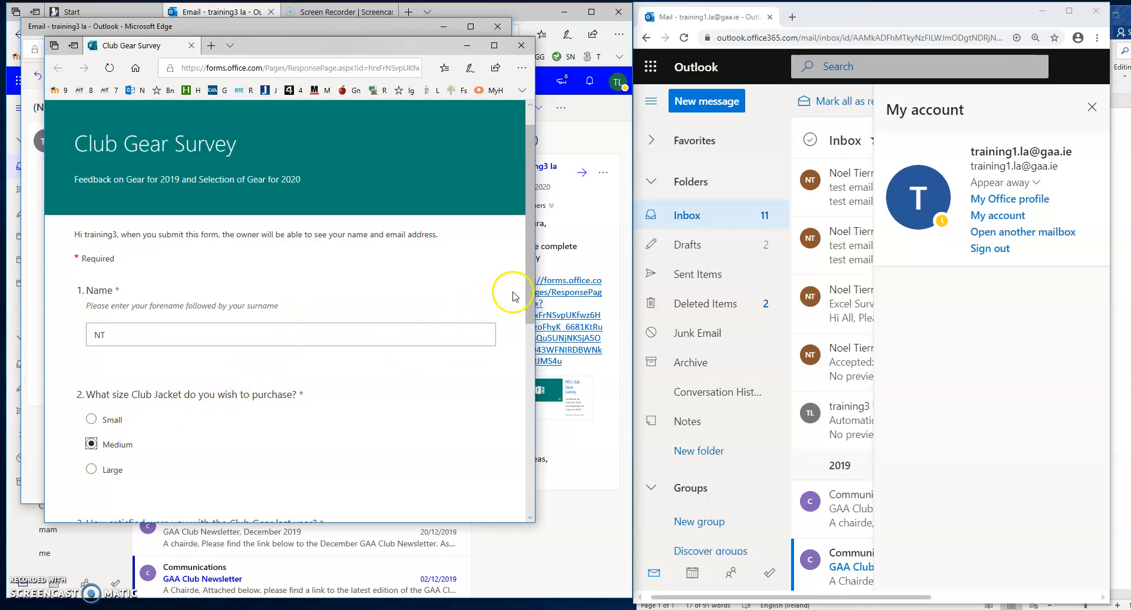
Answer the satisfaction question with Jacket as Very satisfied, Jersey as Neither satisfied nor dissatisfied, and Tracksuit as Very dissatisfied
scroll(524, 282, down, 2)
drag(529, 345, 530, 384)
click(221, 367)
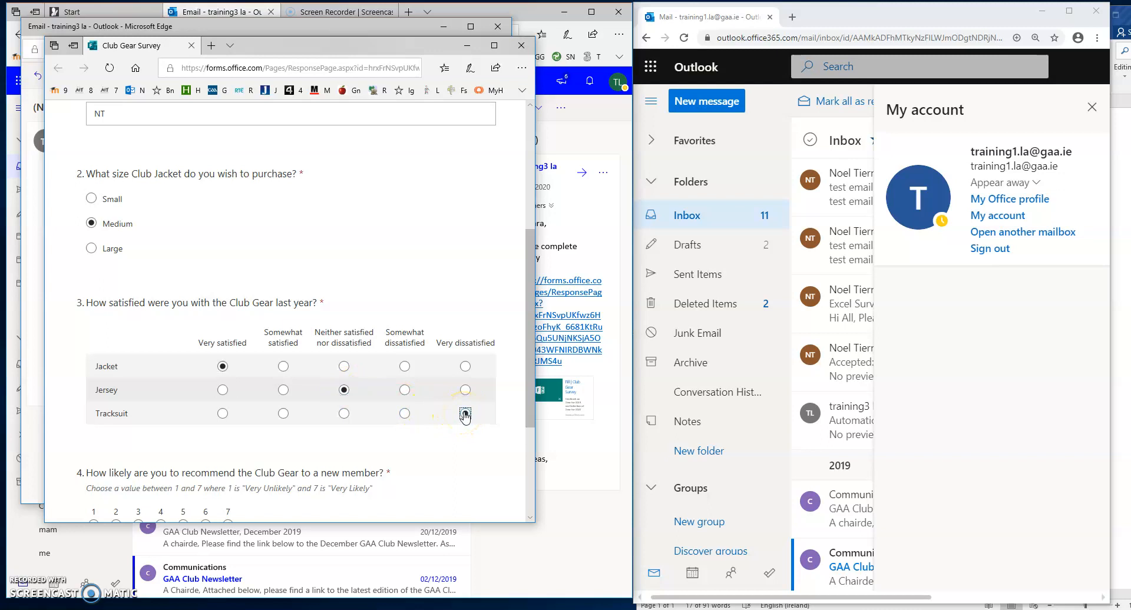
click(466, 414)
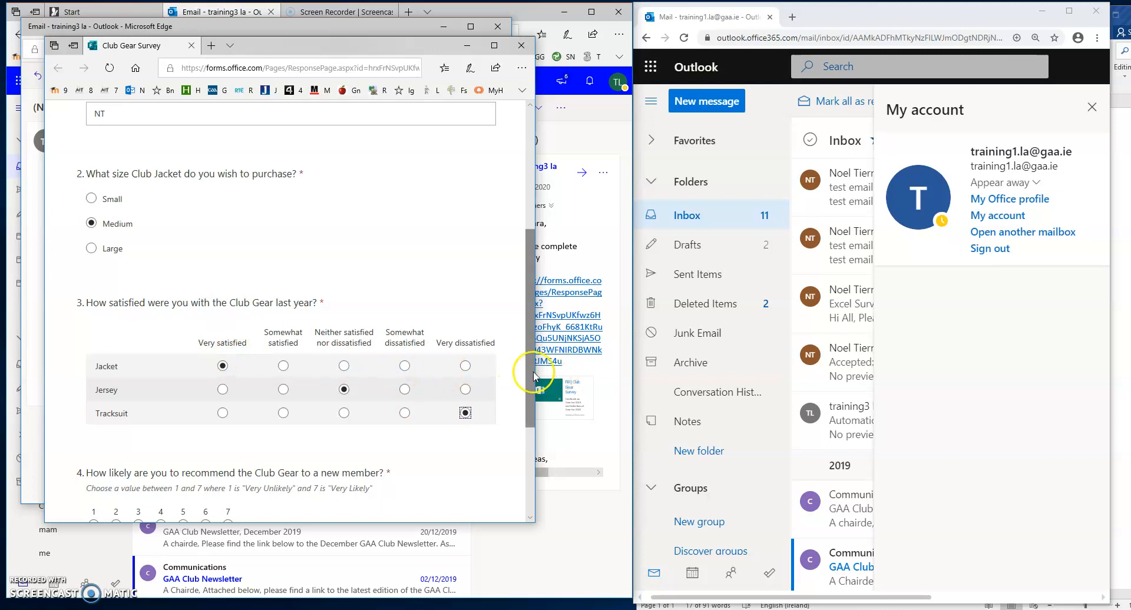
Rate the likelihood of recommending the Club Gear as 5 and submit the response, closing the survey and message windows
drag(529, 376, 527, 424)
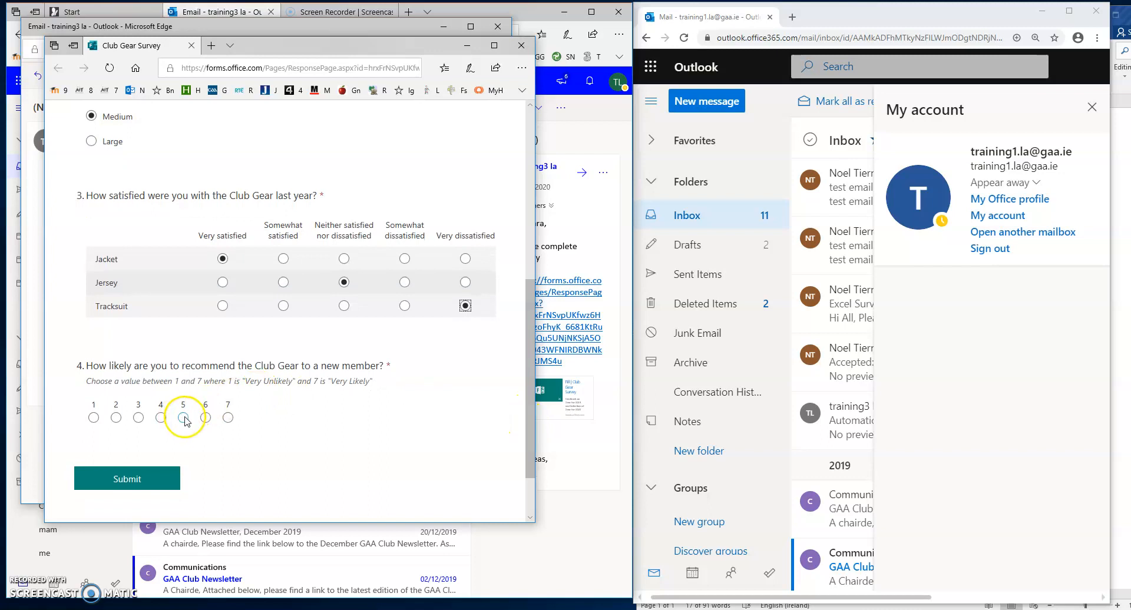
click(127, 479)
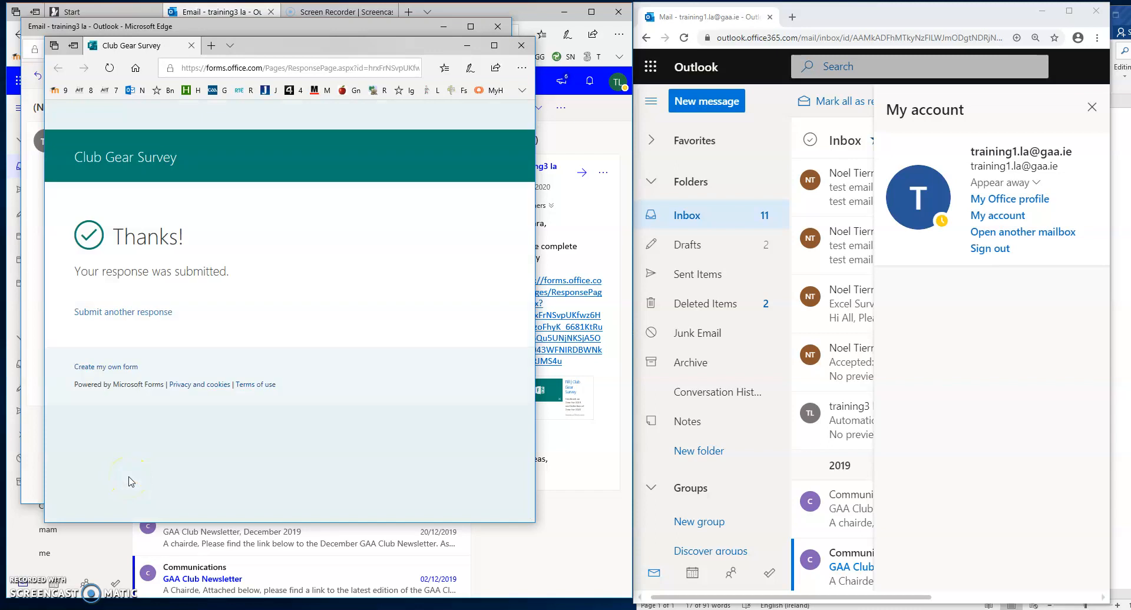
click(520, 52)
click(498, 26)
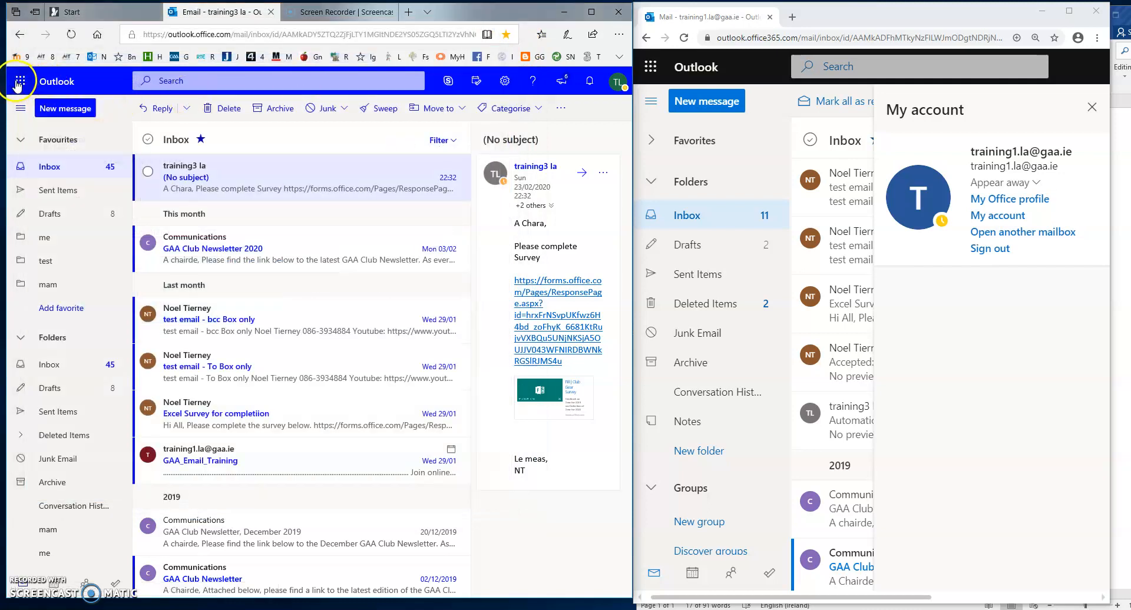
Switch from Outlook back to Microsoft Forms and open the Club Gear Survey
click(20, 81)
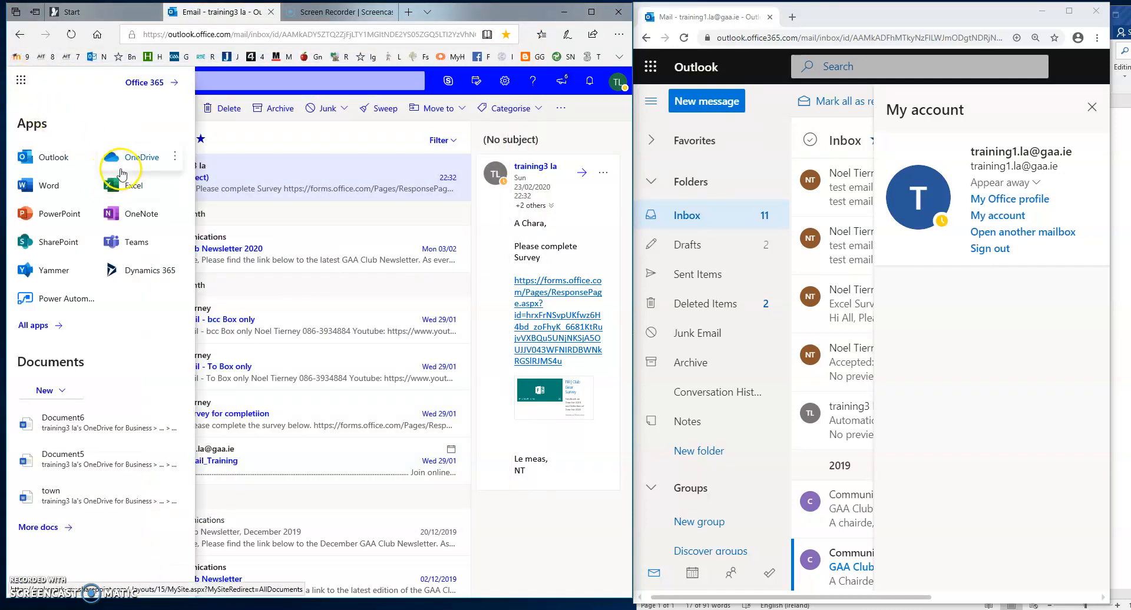
click(48, 329)
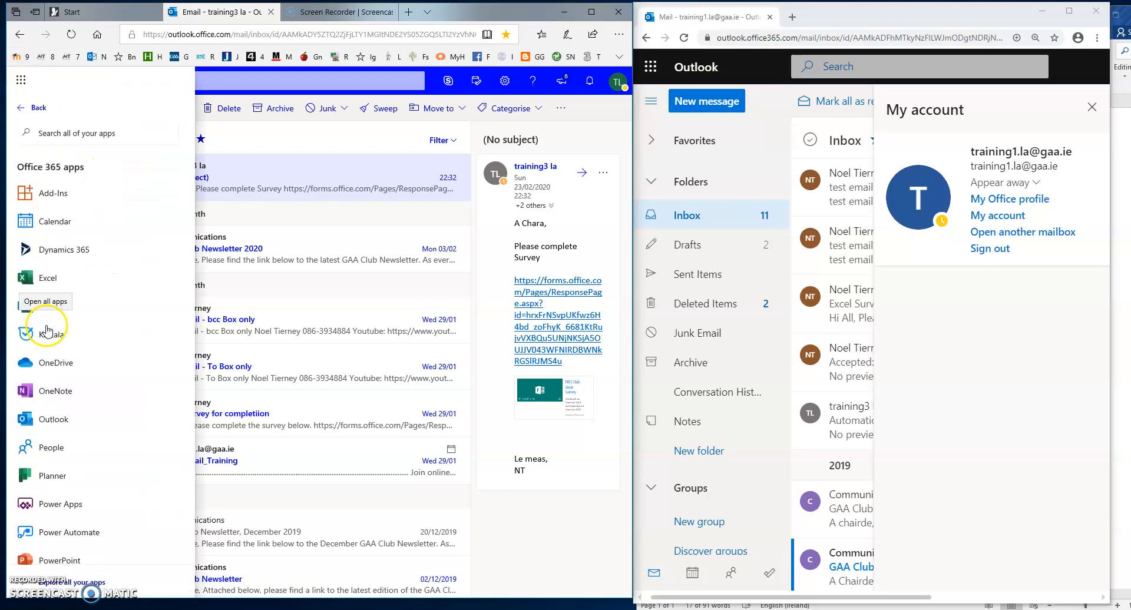
click(84, 318)
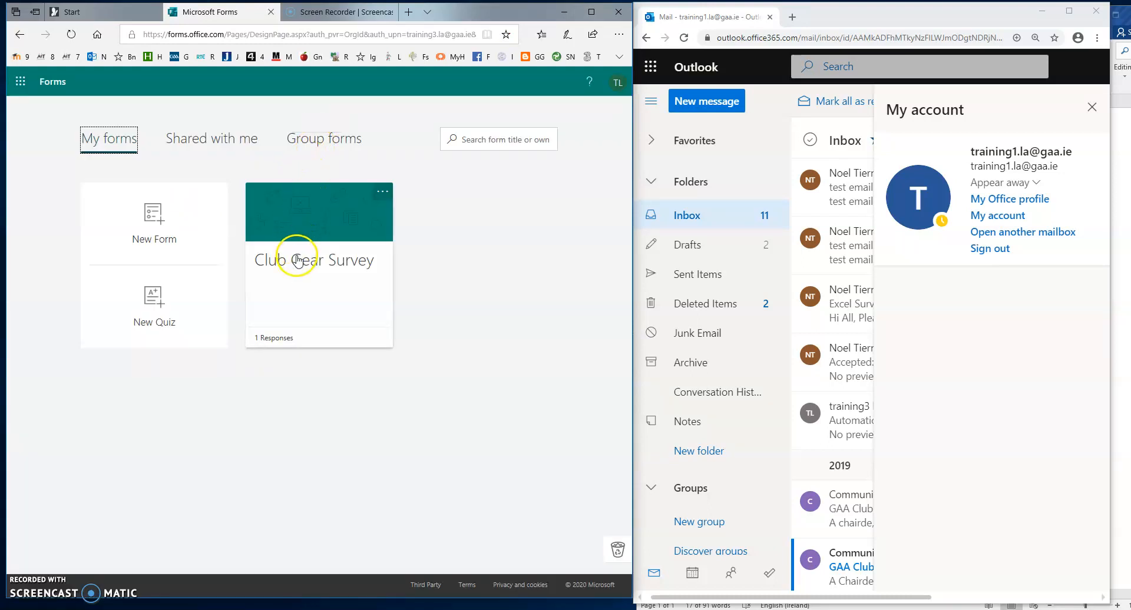
click(381, 192)
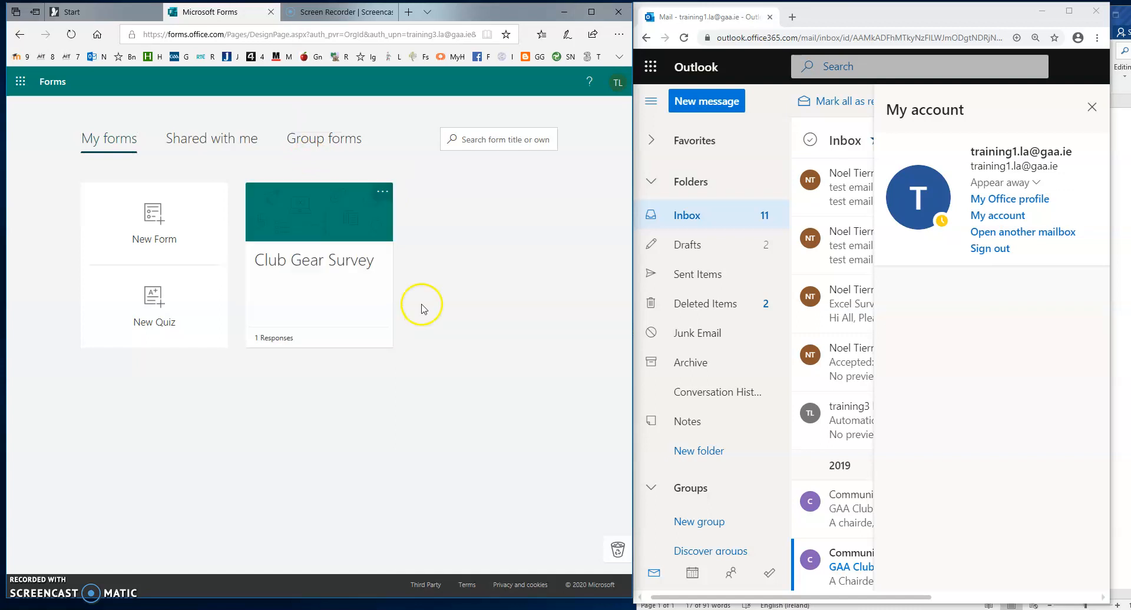
click(329, 266)
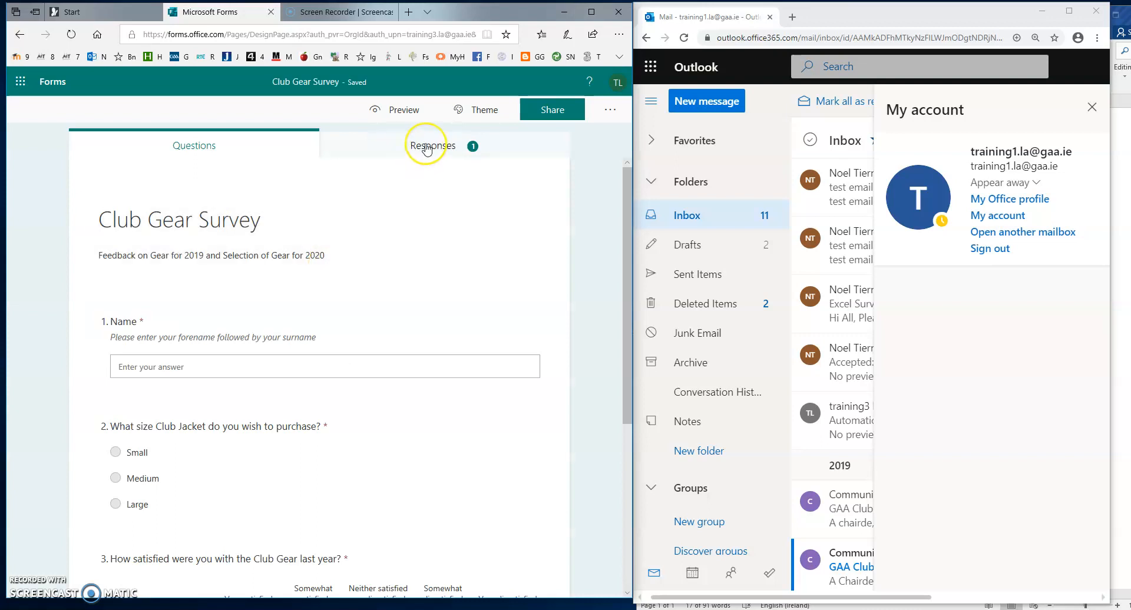
Review the survey's response summary and charts for all four questions
click(427, 148)
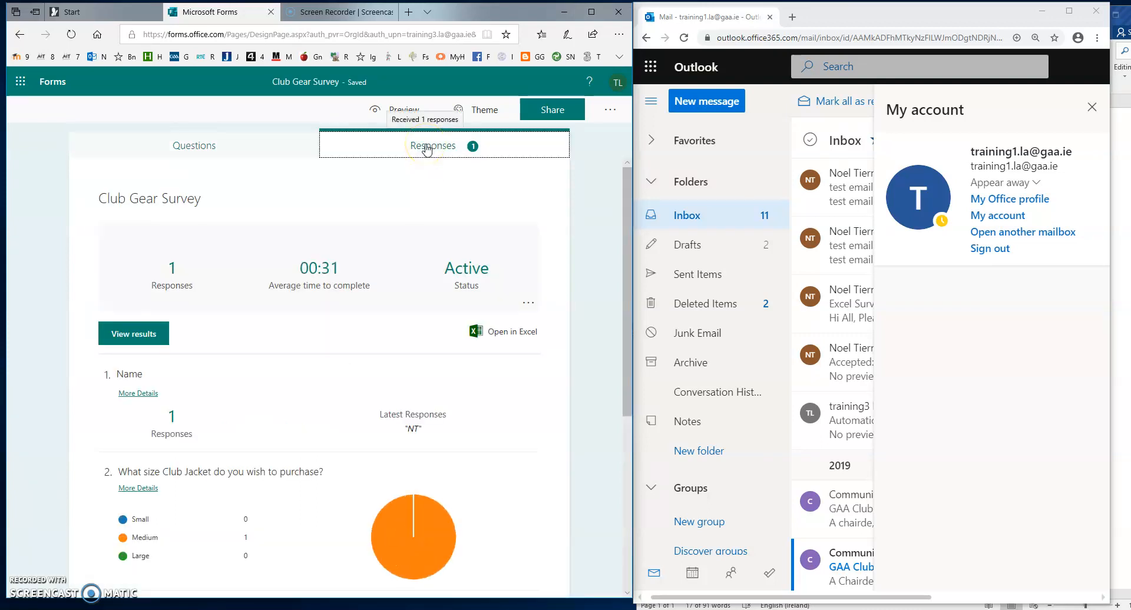
drag(626, 274, 624, 378)
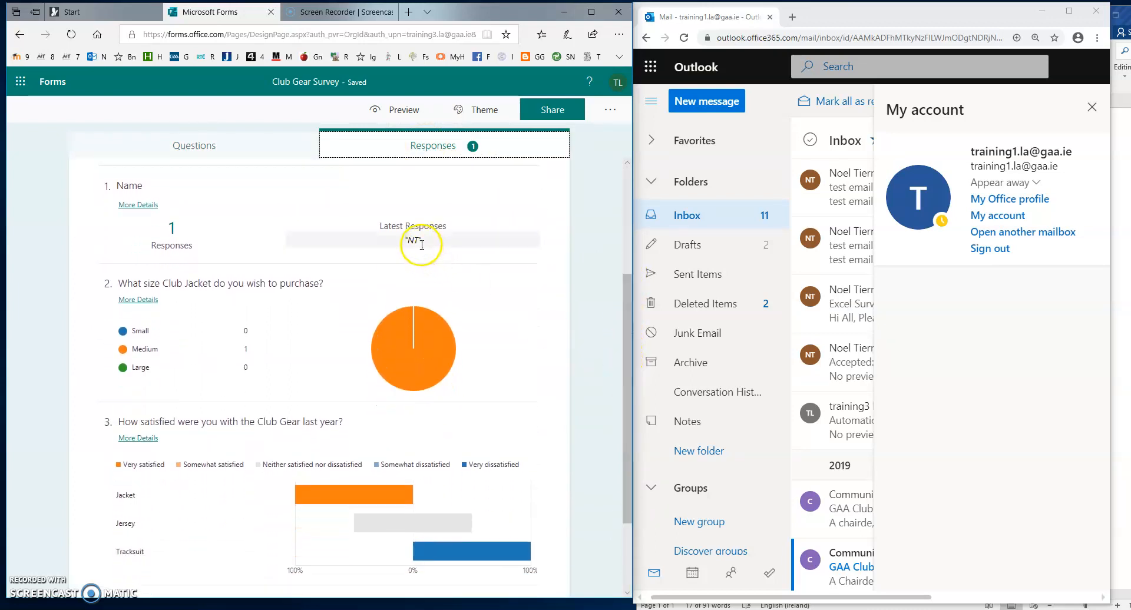
mouse_move(254, 357)
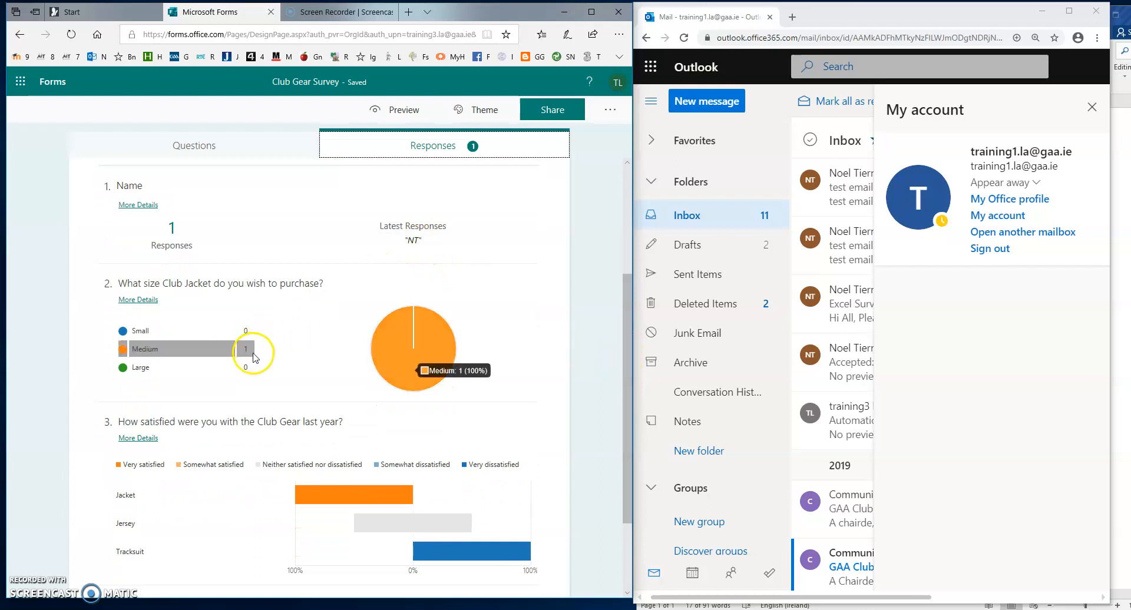
drag(626, 336, 626, 403)
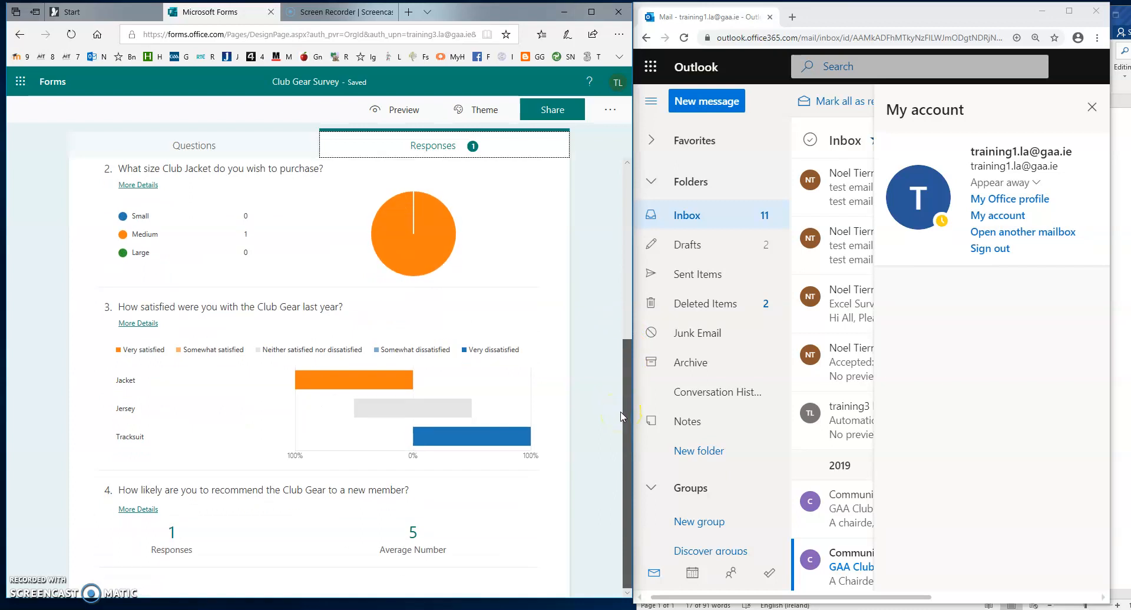